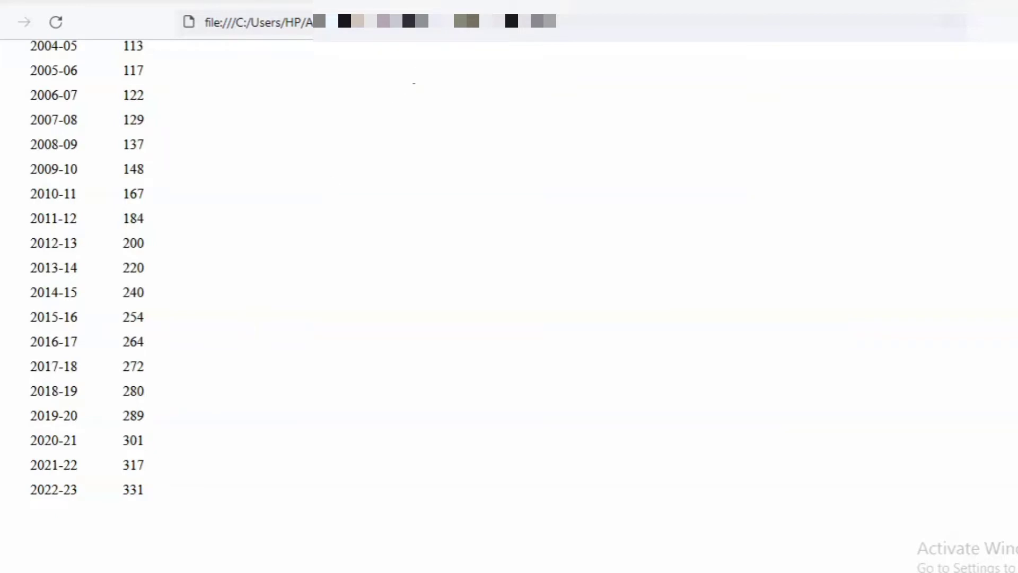
# - Switch to the EZTax indexation calculator, set the purchase date to 04/01/2018 and calculate the indexed cost
pyautogui.hotkey('ctrl', 'Tab')
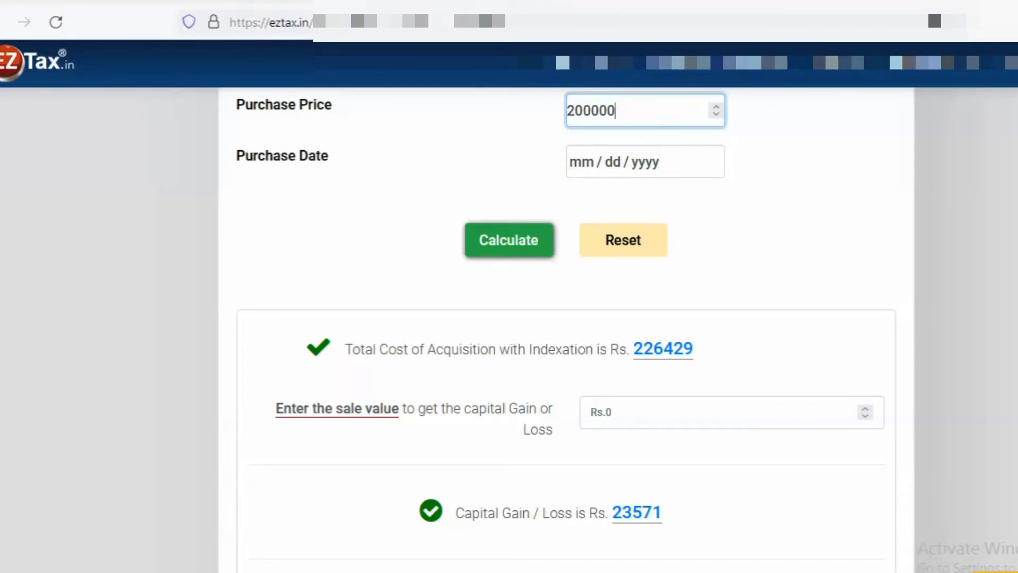
pyautogui.scroll(2, 566, 329)
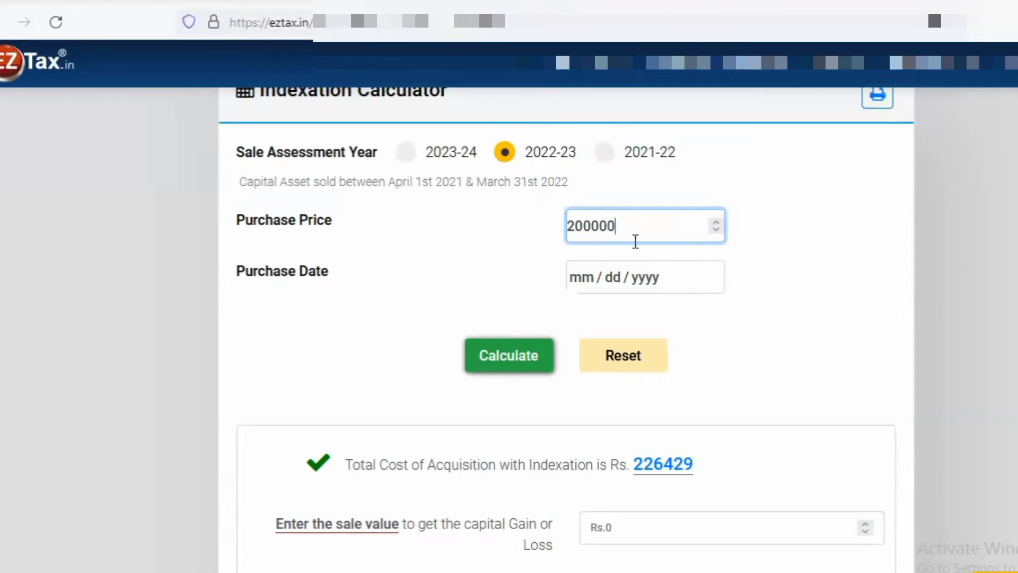
pyautogui.click(687, 281)
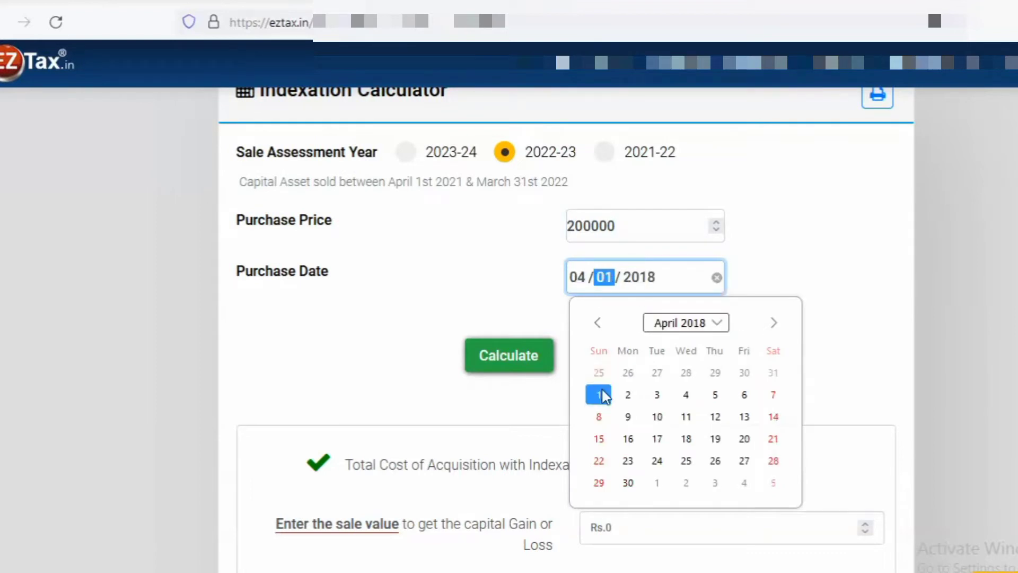
pyautogui.click(603, 391)
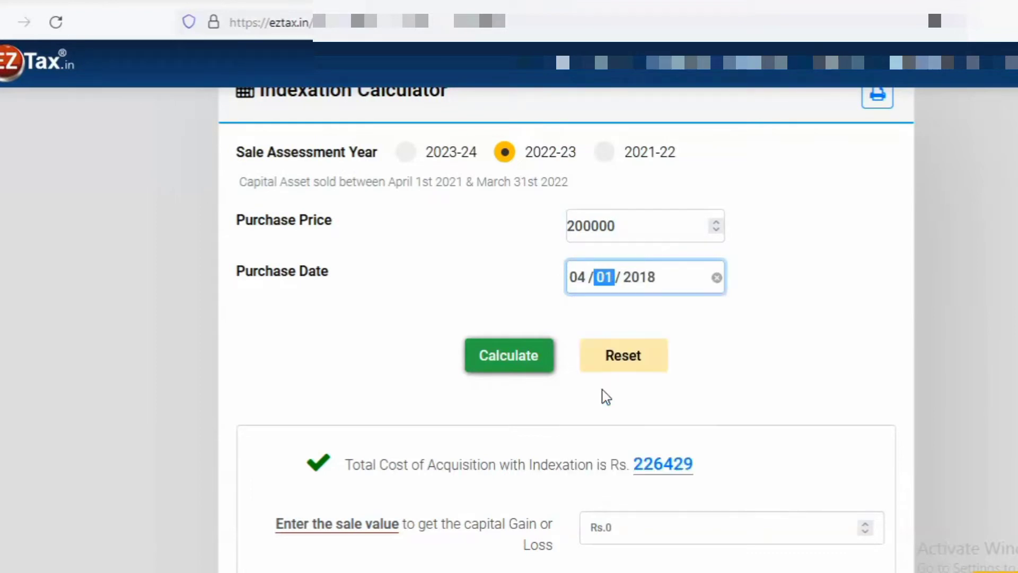
pyautogui.click(779, 257)
# - Enter a sale value of 250000 in the indexation results to get the capital gain or loss
pyautogui.scroll(-4, 779, 257)
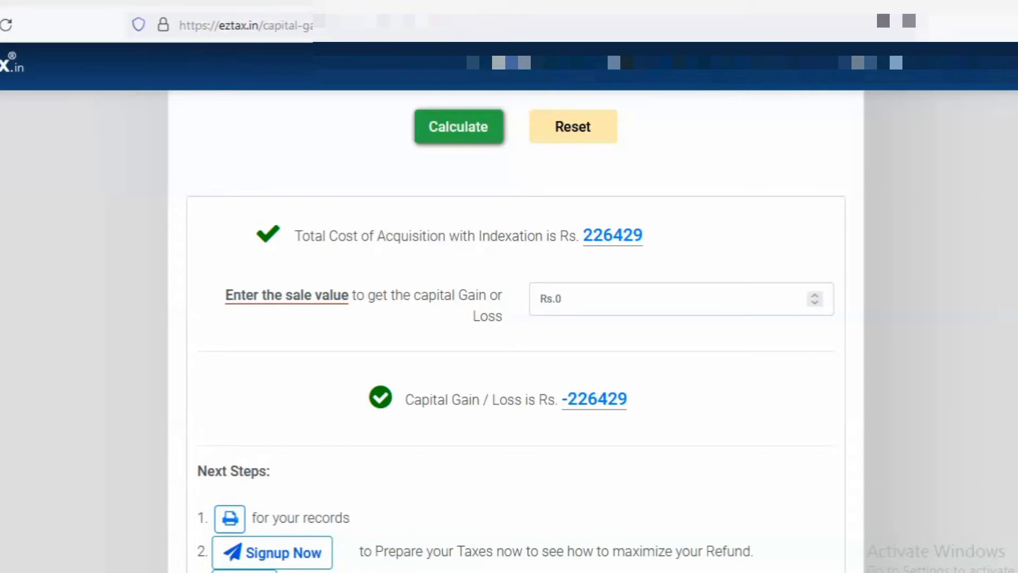
pyautogui.scroll(-9, 509, 329)
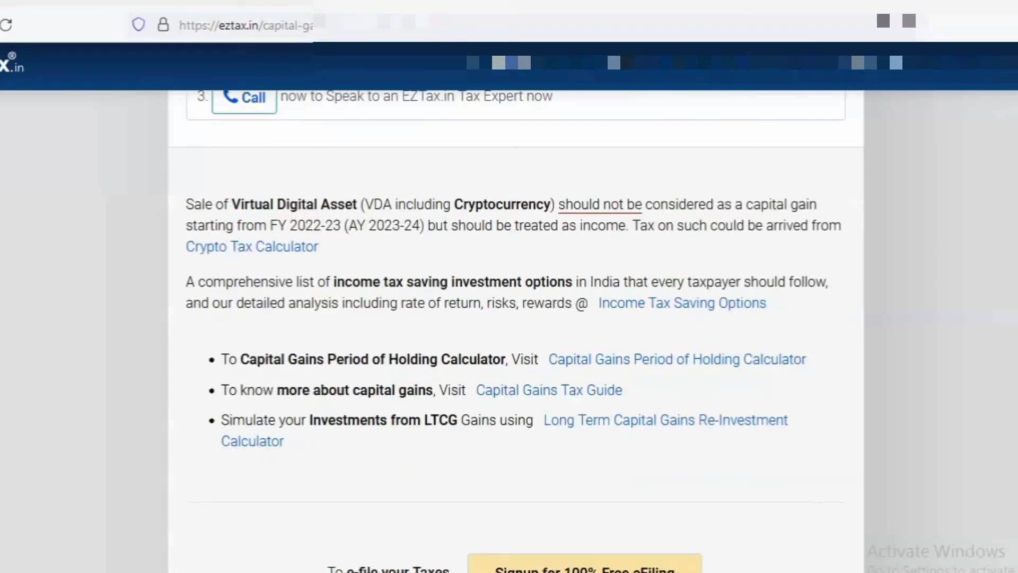
pyautogui.scroll(9, 509, 329)
pyautogui.click(623, 298)
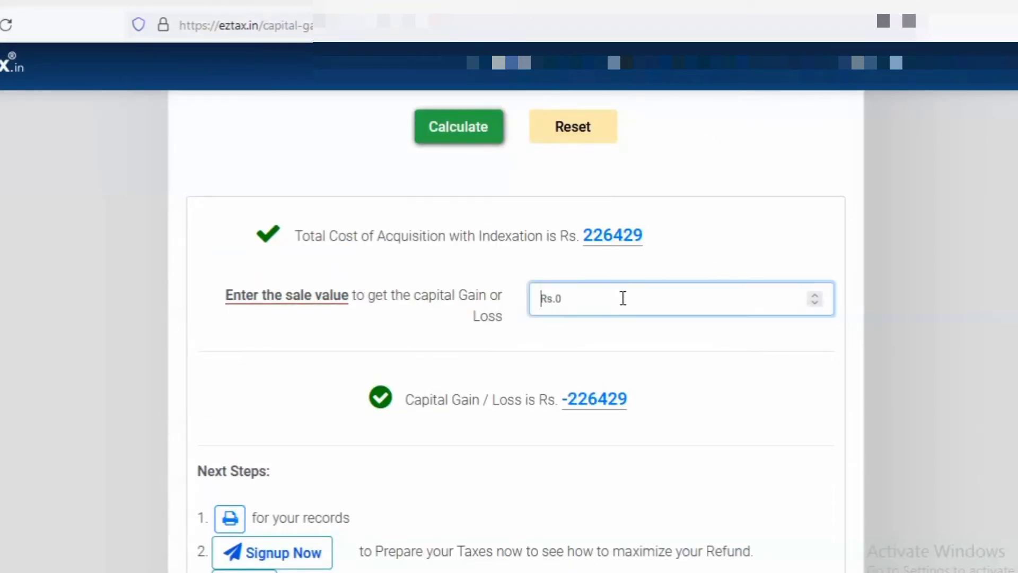
pyautogui.write('250000')
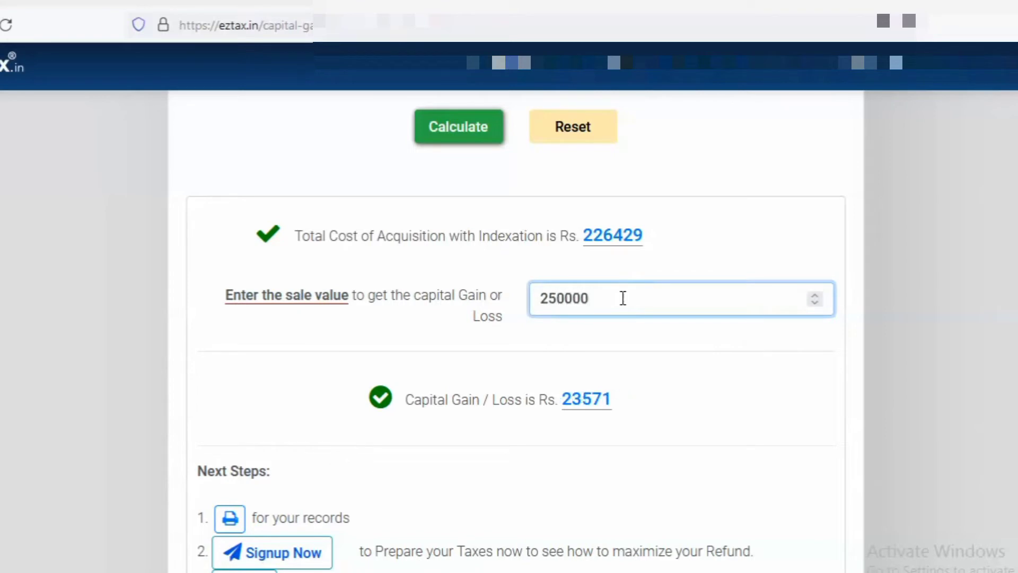
pyautogui.click(701, 399)
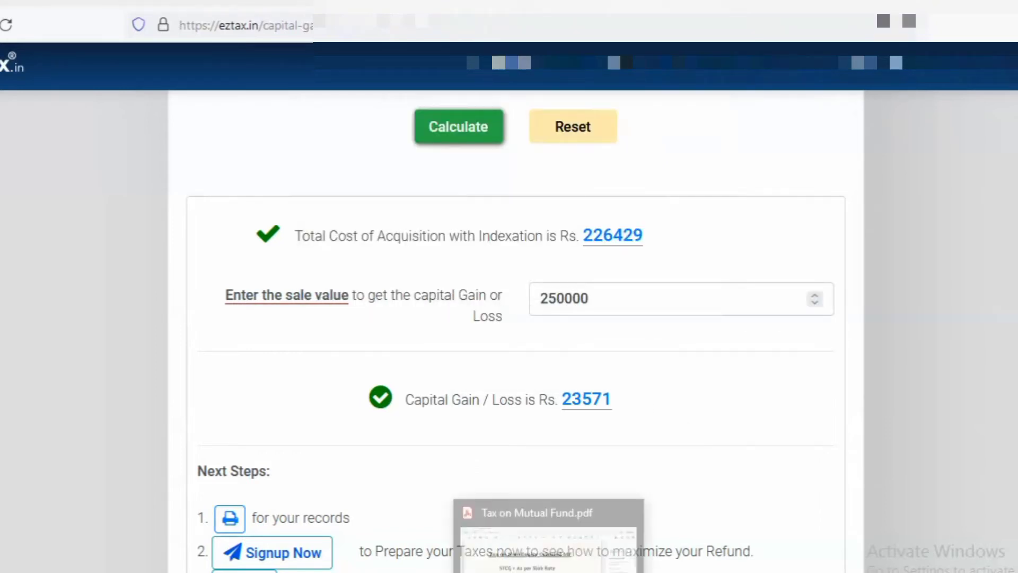
# - Check the tax rates for non-equity oriented mutual funds in Tax on Mutual Fund.pdf, and return to the calculator
pyautogui.click(549, 572)
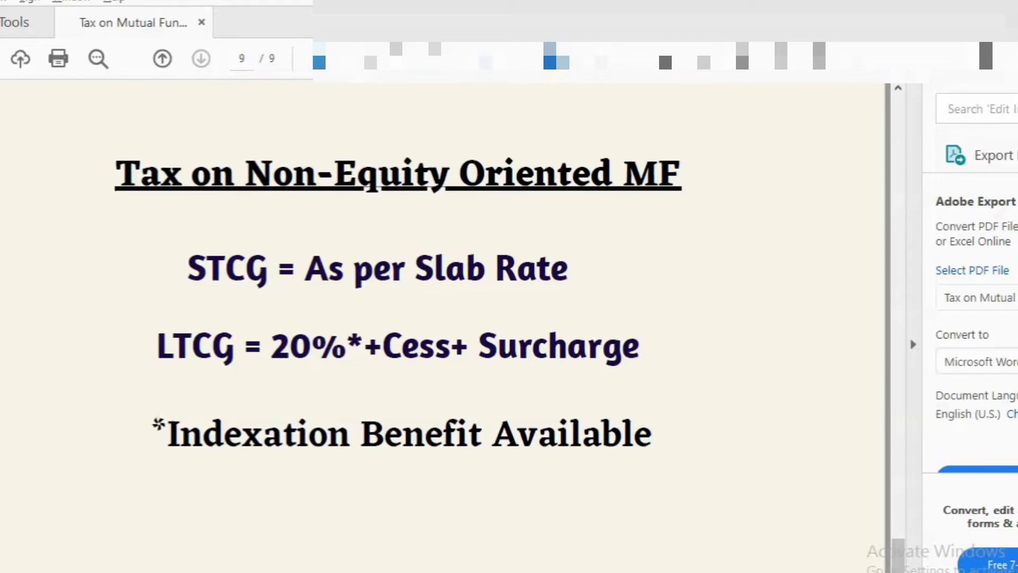
pyautogui.click(549, 572)
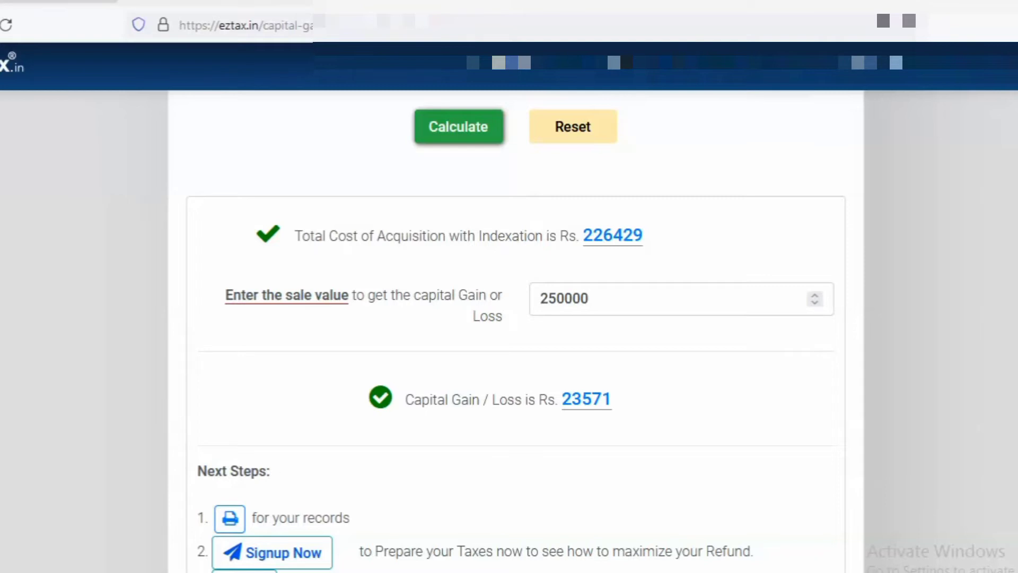
# - In the e-Filing portal, select equity oriented MF under section 111A, equity under section 112A and other assets as capital assets sold, and continue
pyautogui.click(48, 1)
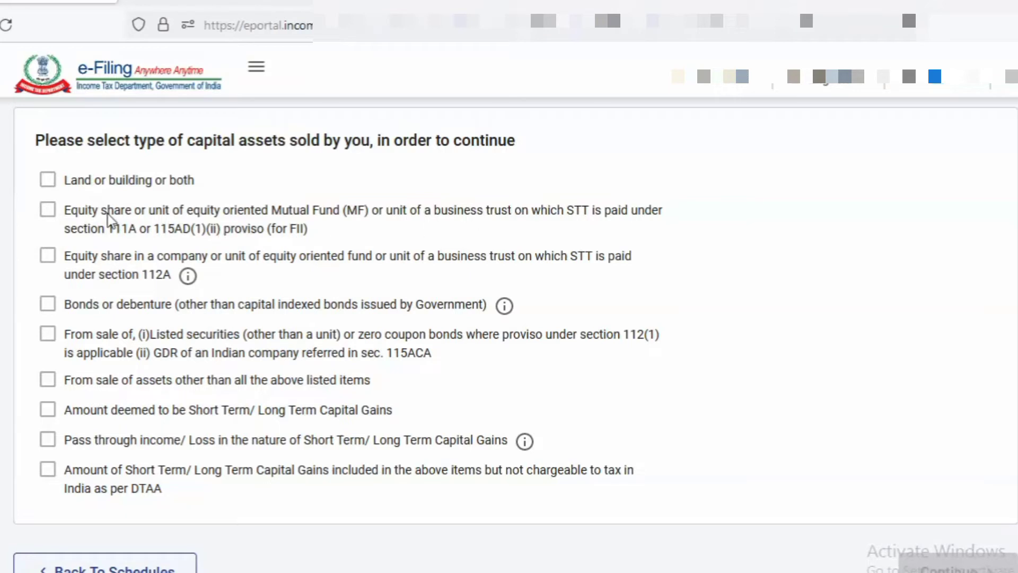
pyautogui.click(49, 218)
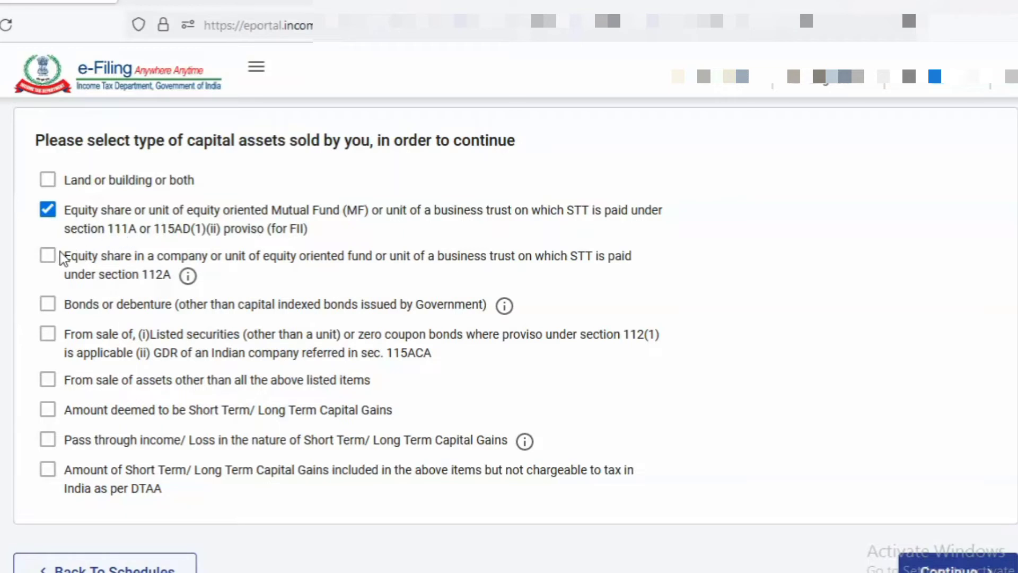
pyautogui.click(47, 263)
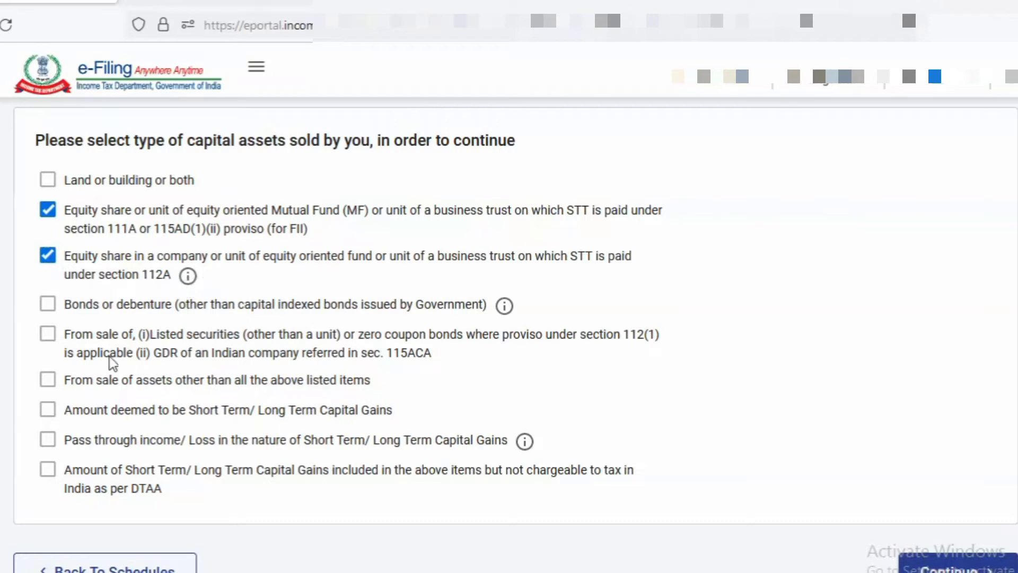
pyautogui.click(46, 386)
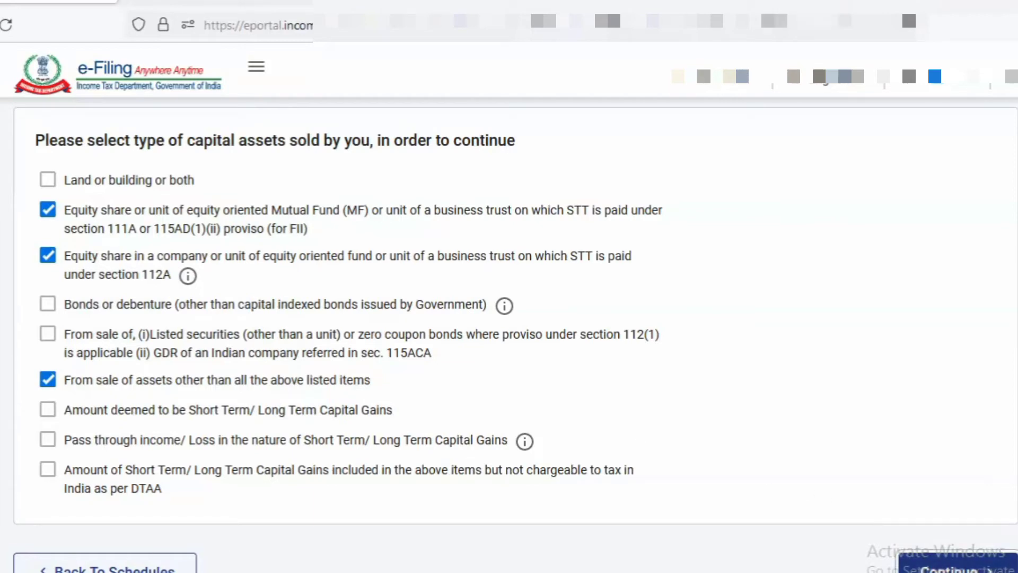
pyautogui.click(958, 569)
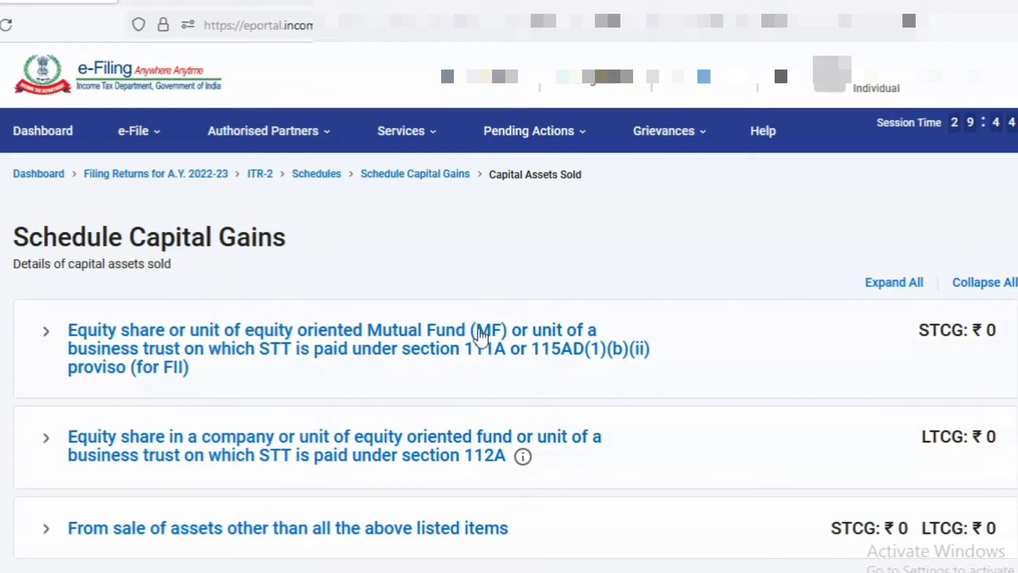
# - Start adding details for the equity oriented mutual fund sale and select Section 111A
pyautogui.click(432, 336)
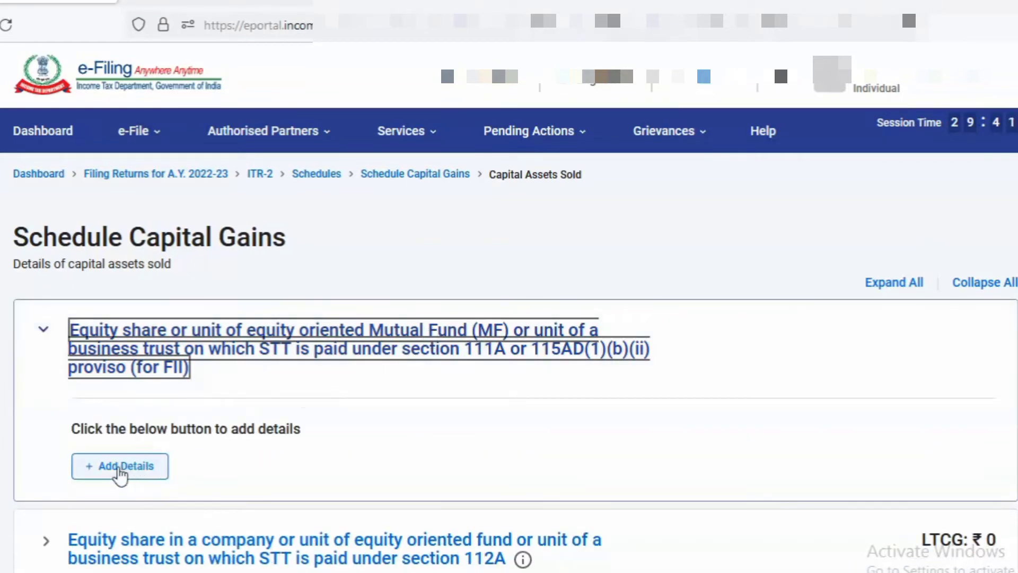
pyautogui.click(139, 468)
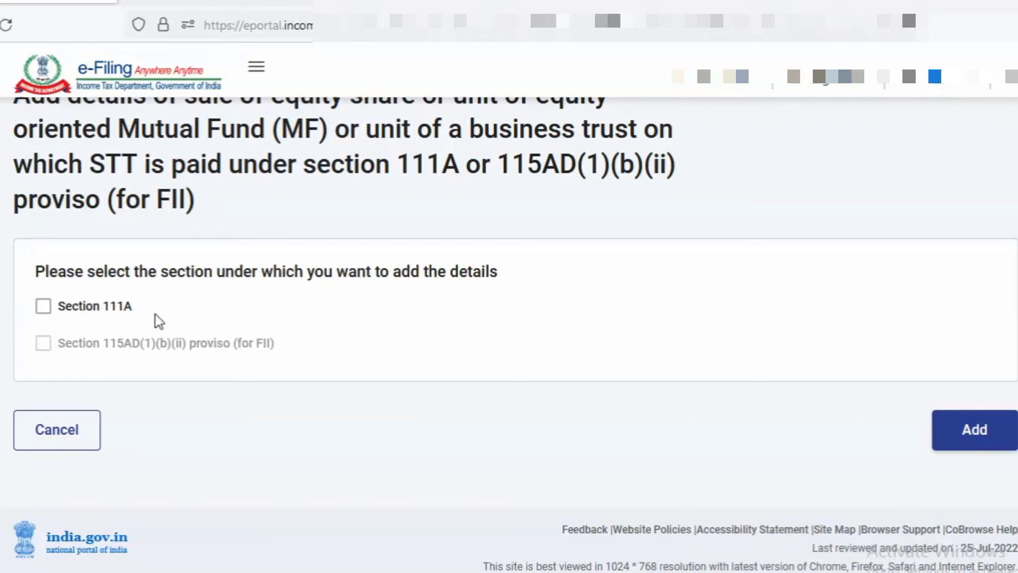
pyautogui.click(60, 311)
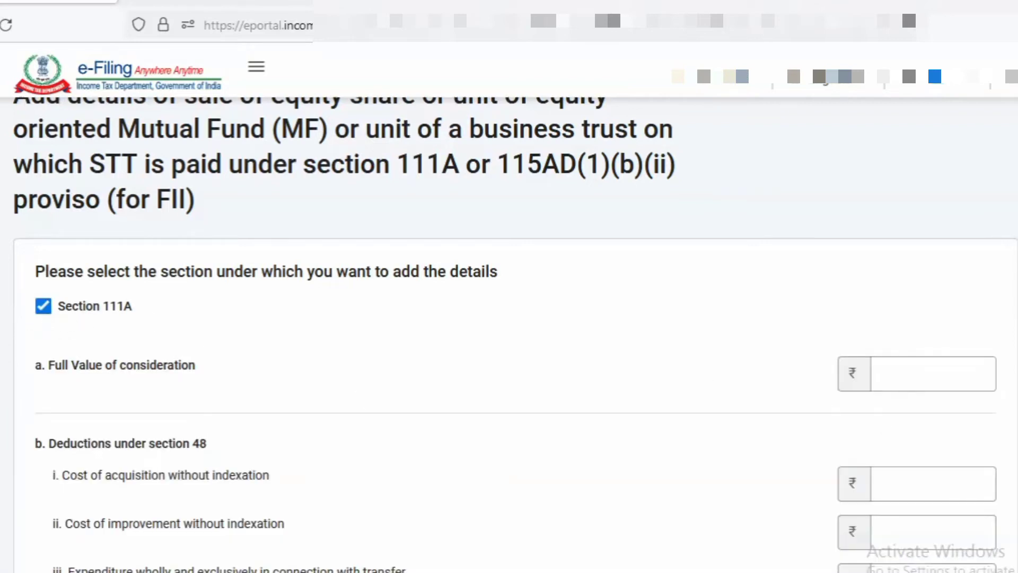
# - Set the full value of consideration under Section 111A to 250000
pyautogui.scroll(-2, 509, 335)
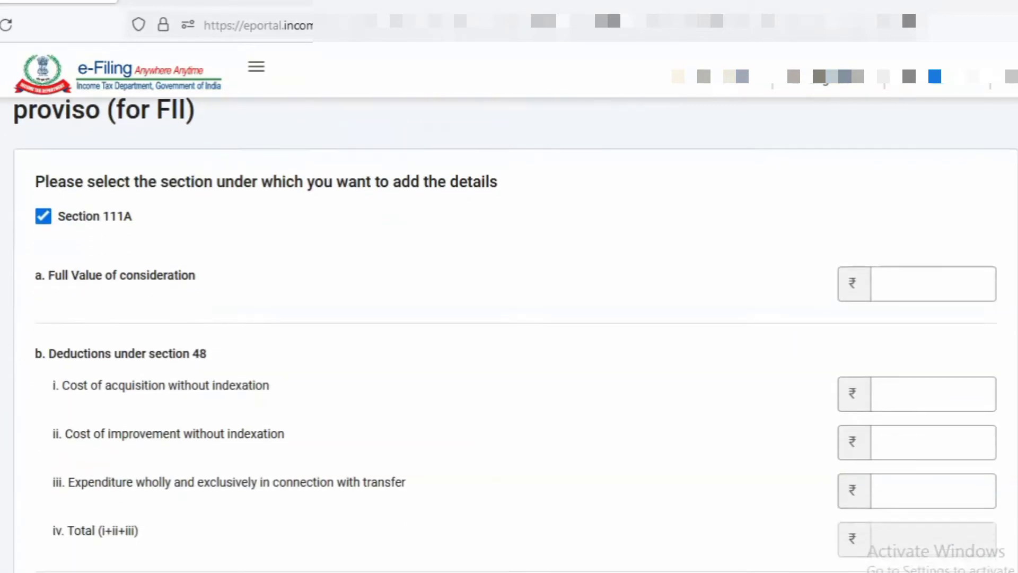
pyautogui.scroll(-2, 509, 334)
pyautogui.click(914, 196)
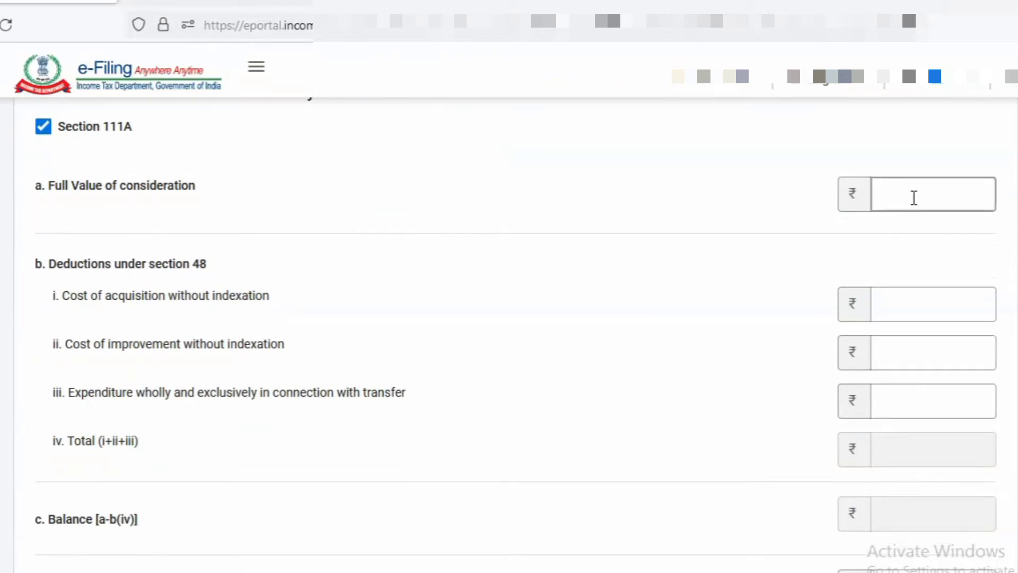
pyautogui.write('2')
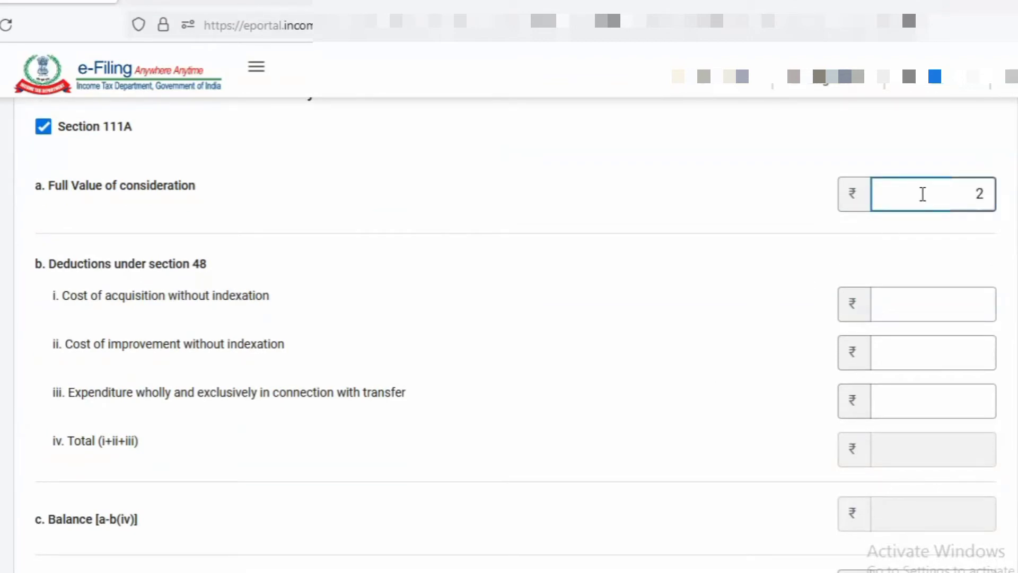
pyautogui.write('50000')
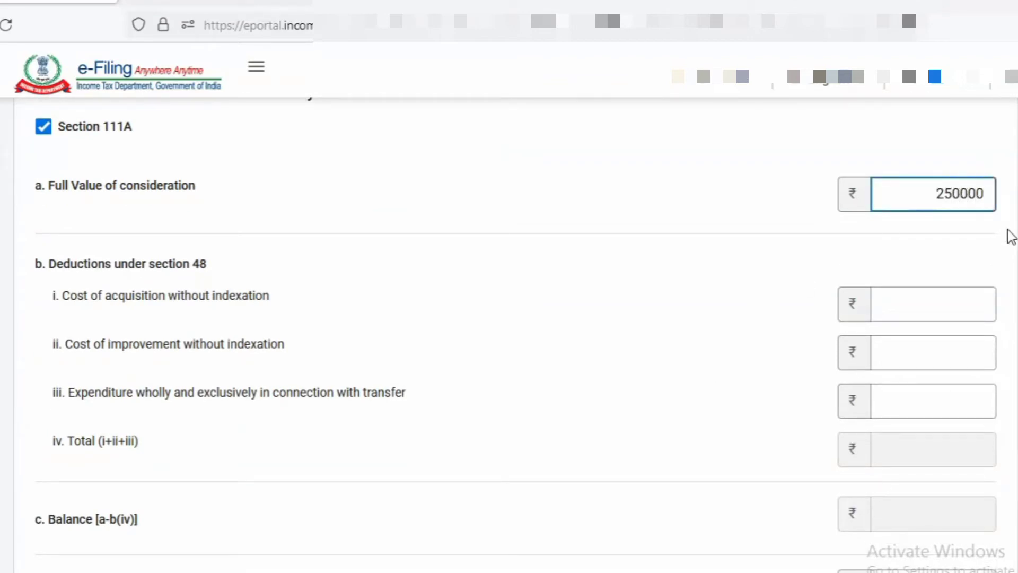
pyautogui.press('Tab')
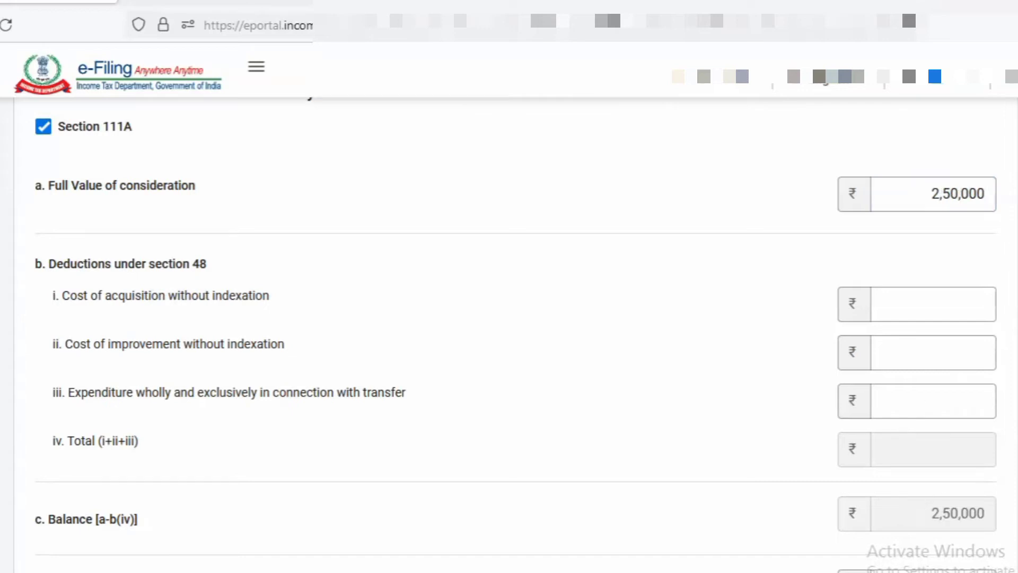
# - Set the cost of acquisition without indexation to 200000 and add the Section 111A entry to the schedule
pyautogui.click(914, 305)
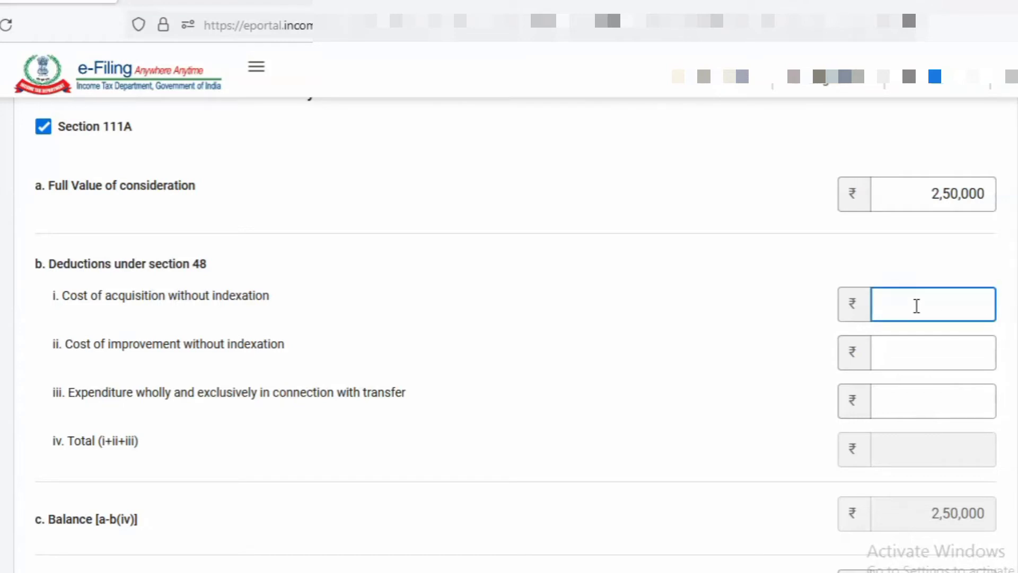
pyautogui.write('200000')
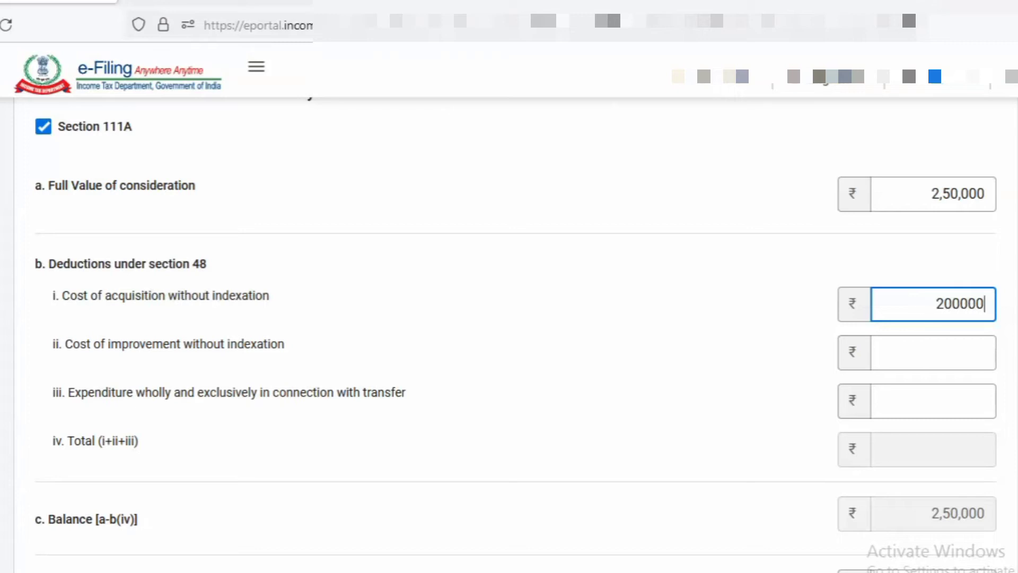
pyautogui.press('Tab')
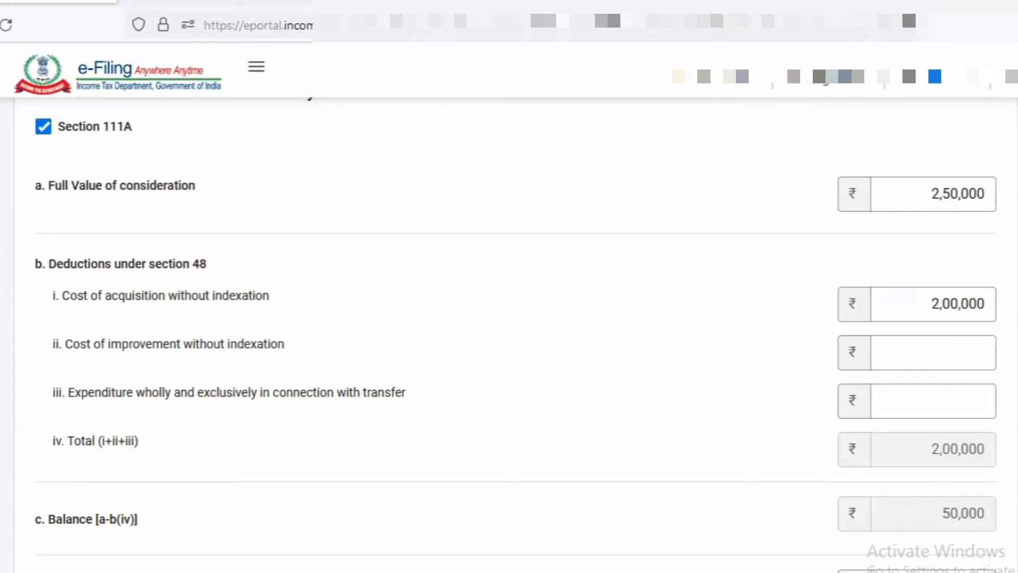
pyautogui.scroll(-6, 509, 318)
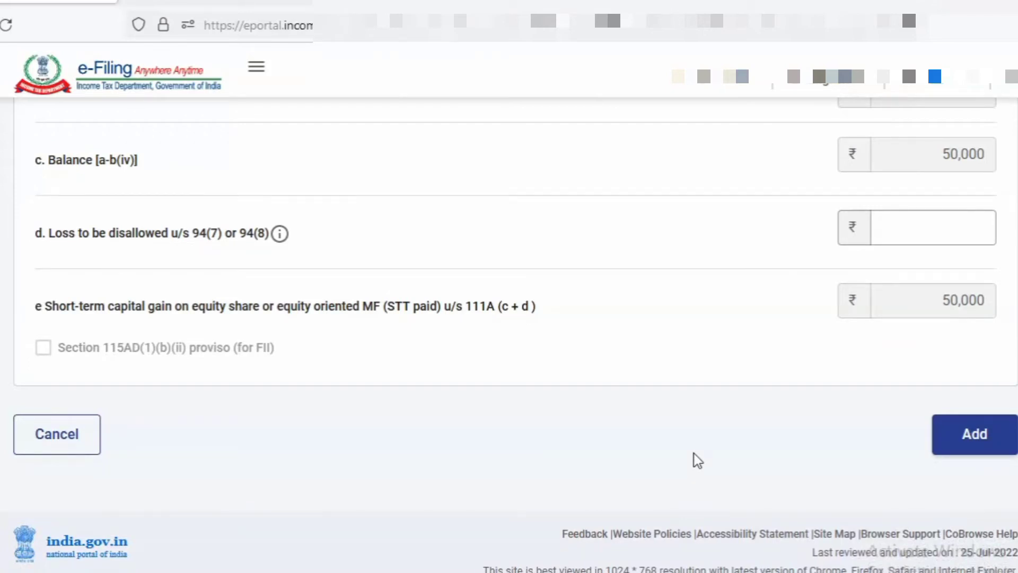
pyautogui.click(980, 452)
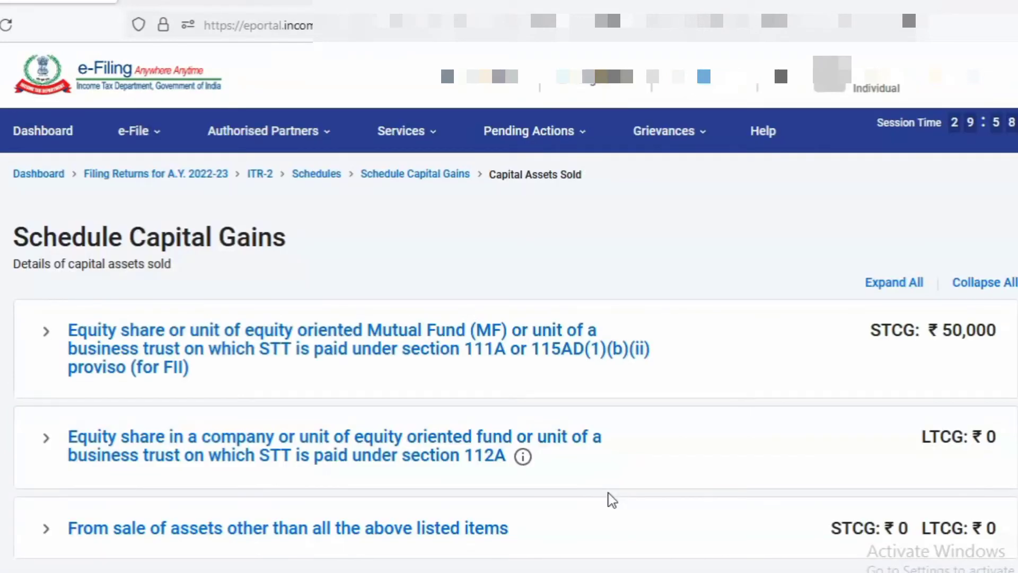
# - Open Schedule 112A from the section 112A equity details and start adding a new share/unit entry
pyautogui.click(374, 455)
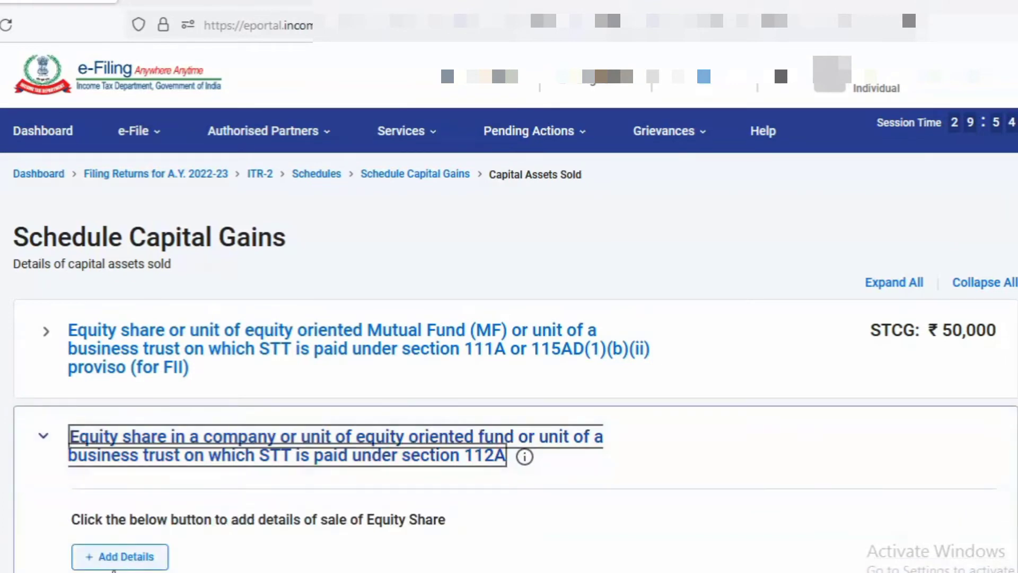
pyautogui.click(122, 566)
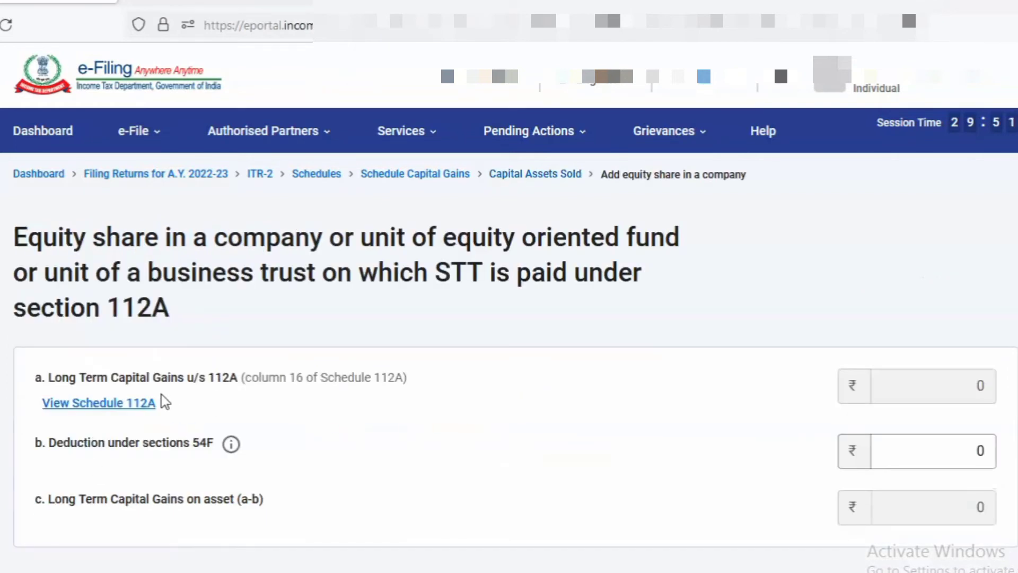
pyautogui.click(102, 407)
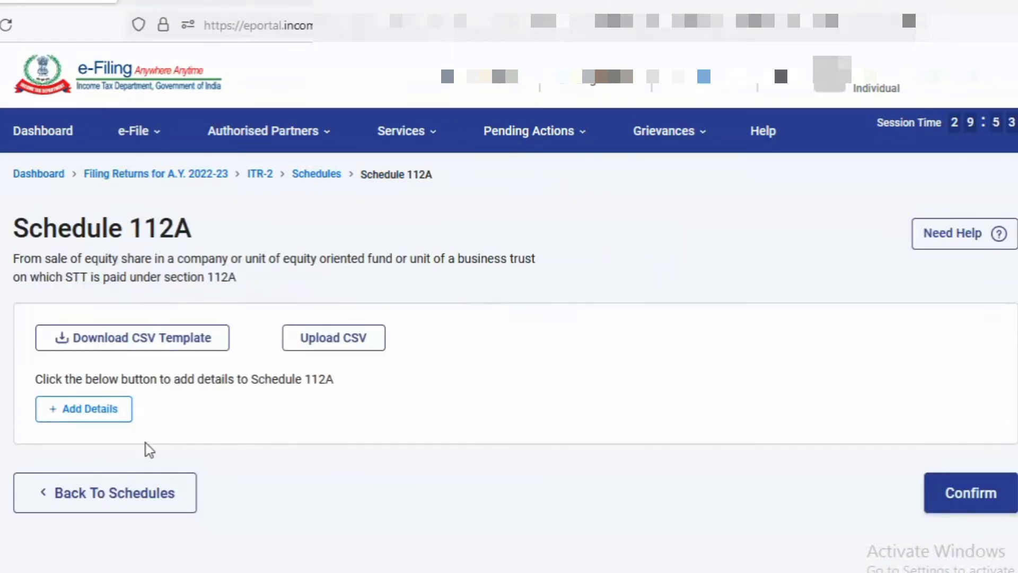
pyautogui.click(93, 417)
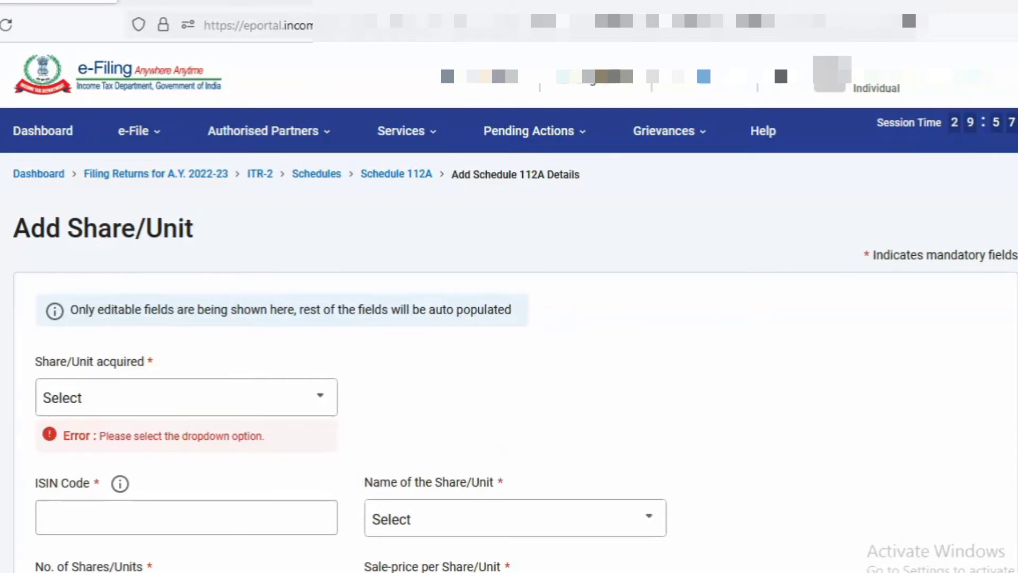
# - Specify the share/unit as acquired After 31st January, 2018 and set its cost of acquisition to 75000
pyautogui.scroll(-3, 509, 318)
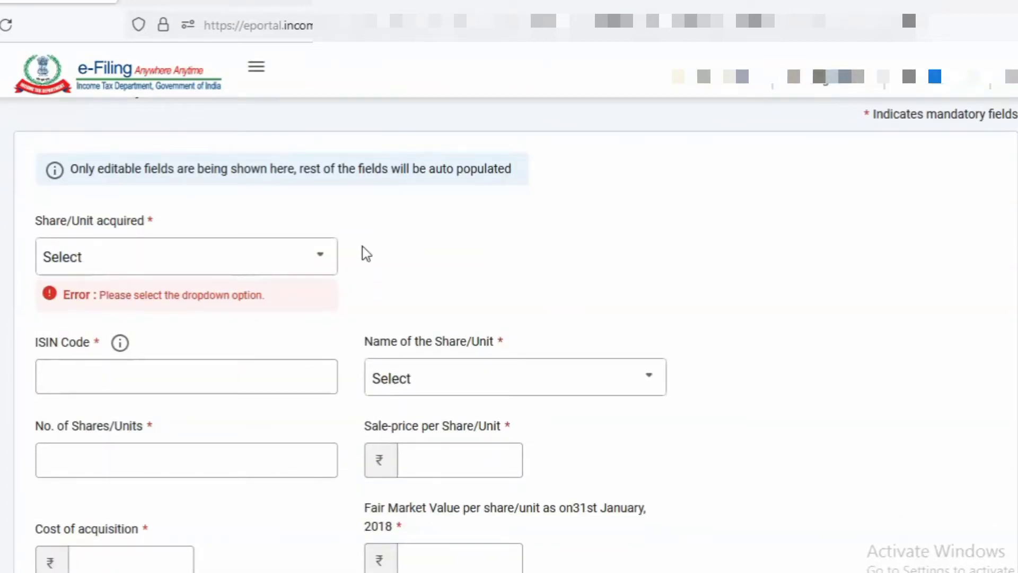
pyautogui.click(323, 258)
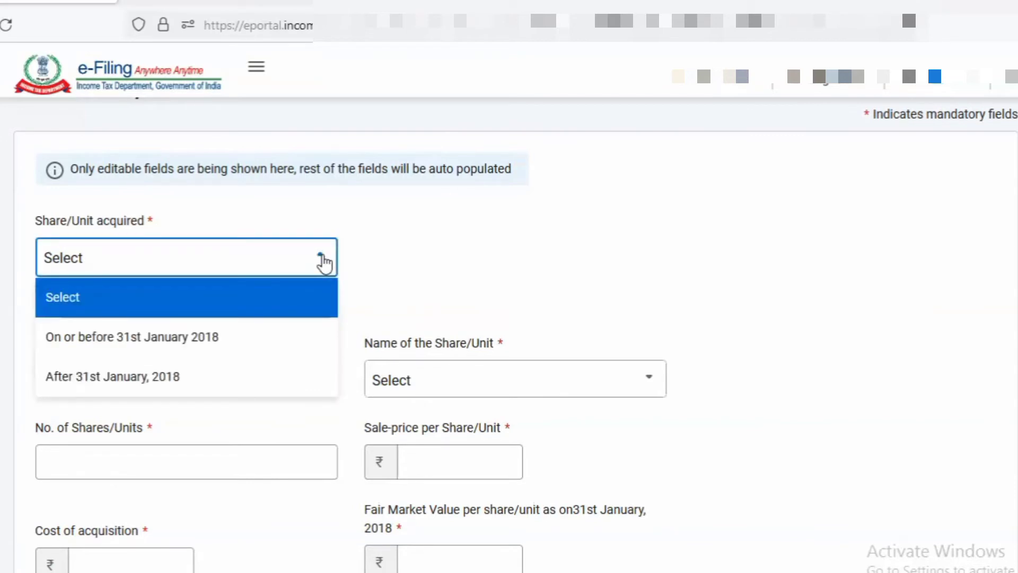
pyautogui.click(109, 380)
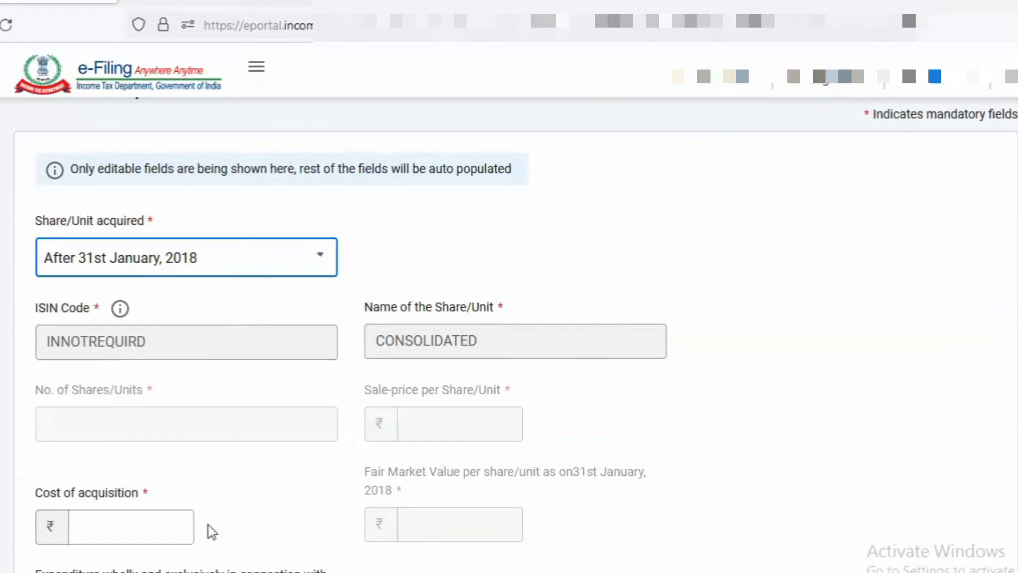
pyautogui.click(151, 522)
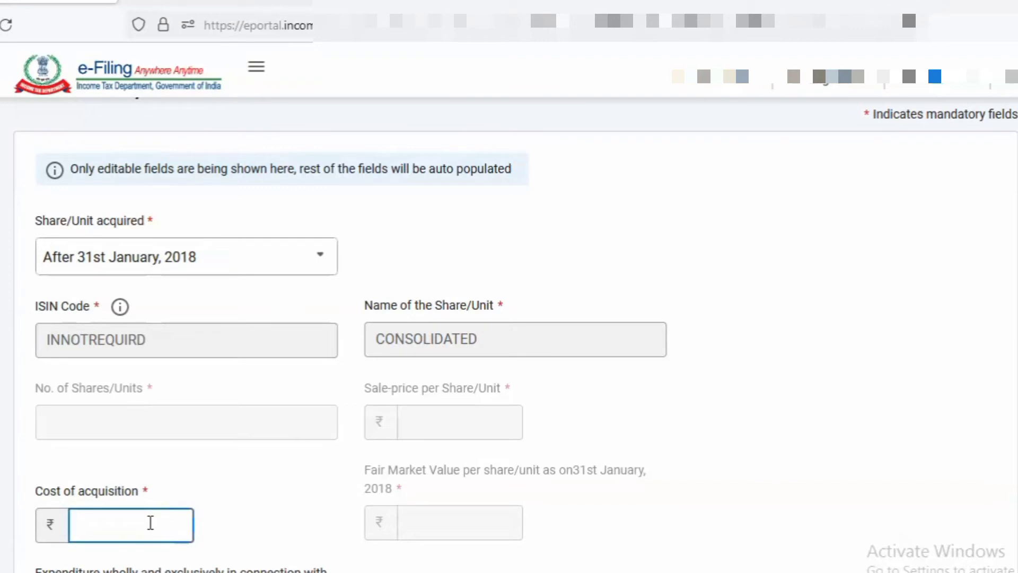
pyautogui.write('75000')
pyautogui.click(947, 439)
# - Set the transfer expenditure to 0 and the full value of consideration to 95000, and add the Schedule 112A entry
pyautogui.scroll(-5, 596, 520)
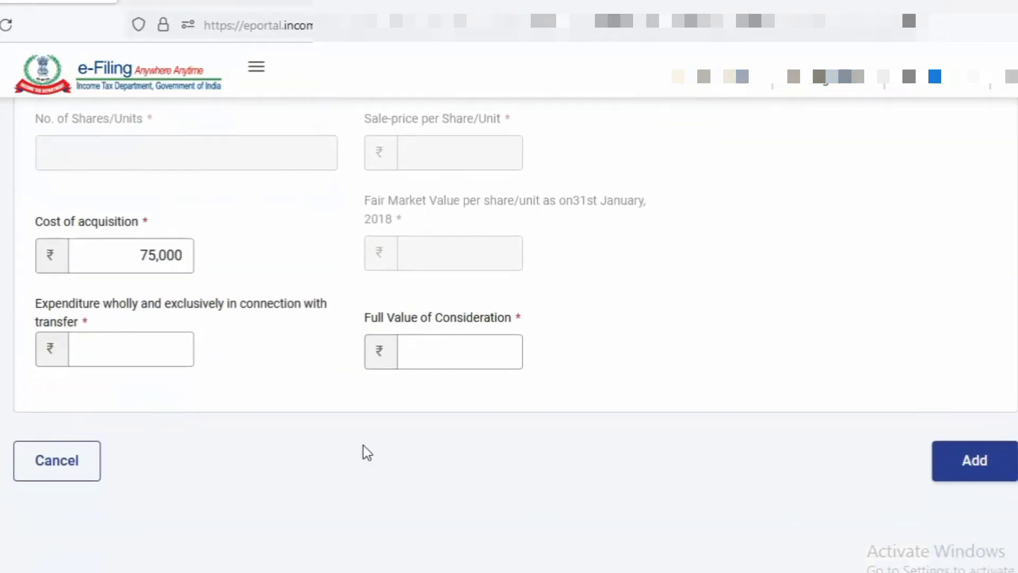
pyautogui.click(134, 349)
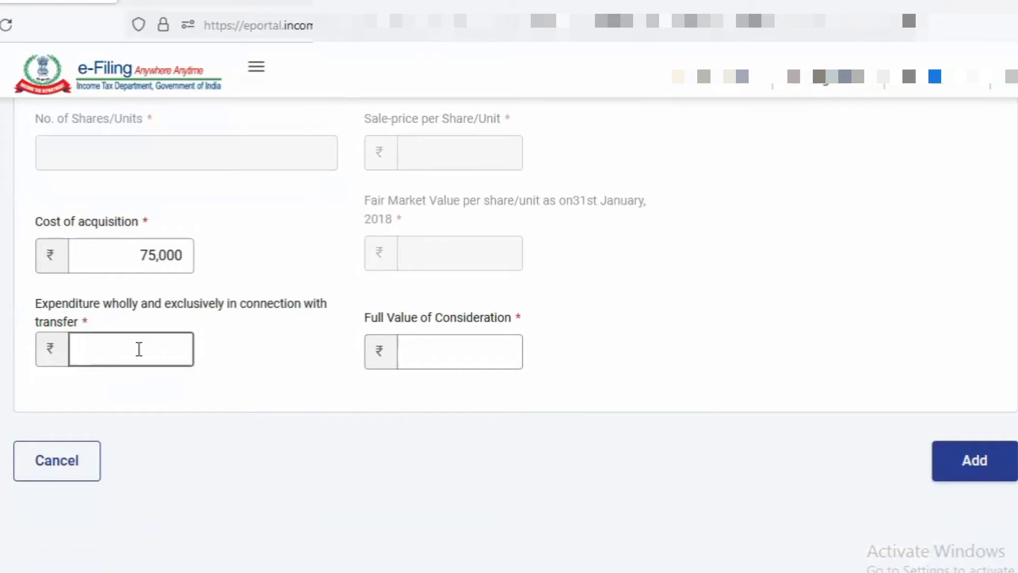
pyautogui.write('0')
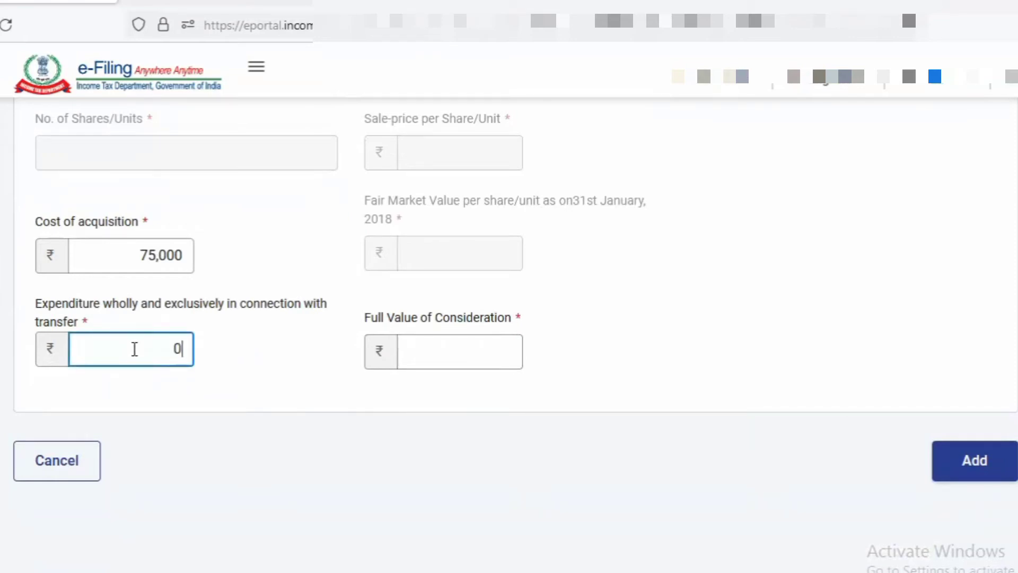
pyautogui.click(450, 345)
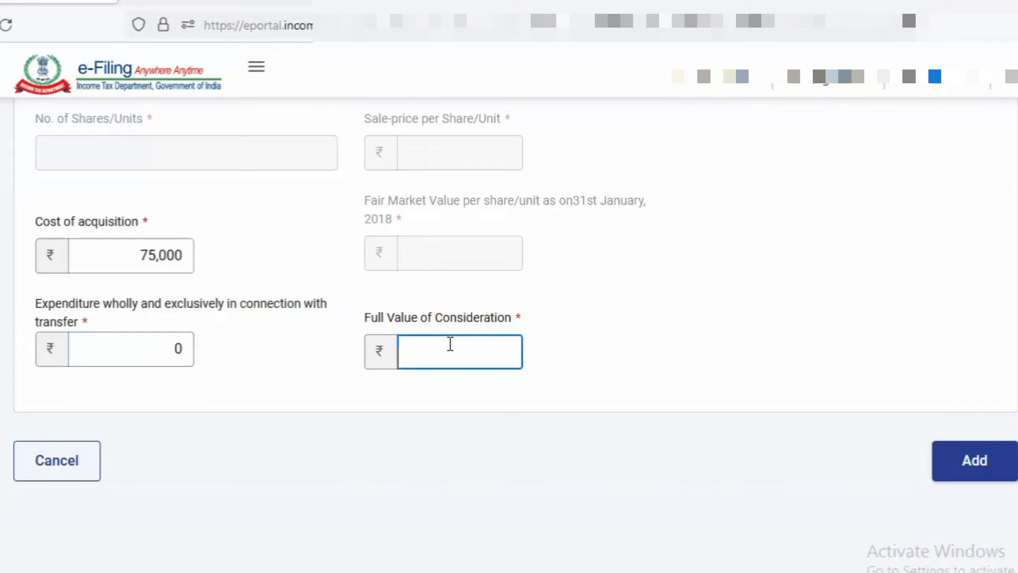
pyautogui.write('95000')
pyautogui.click(748, 327)
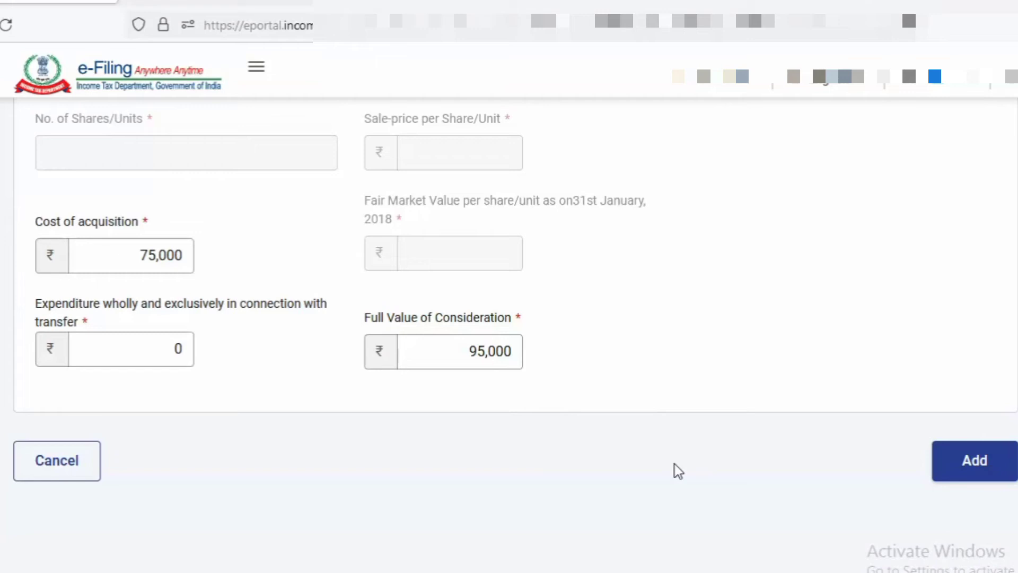
pyautogui.click(957, 479)
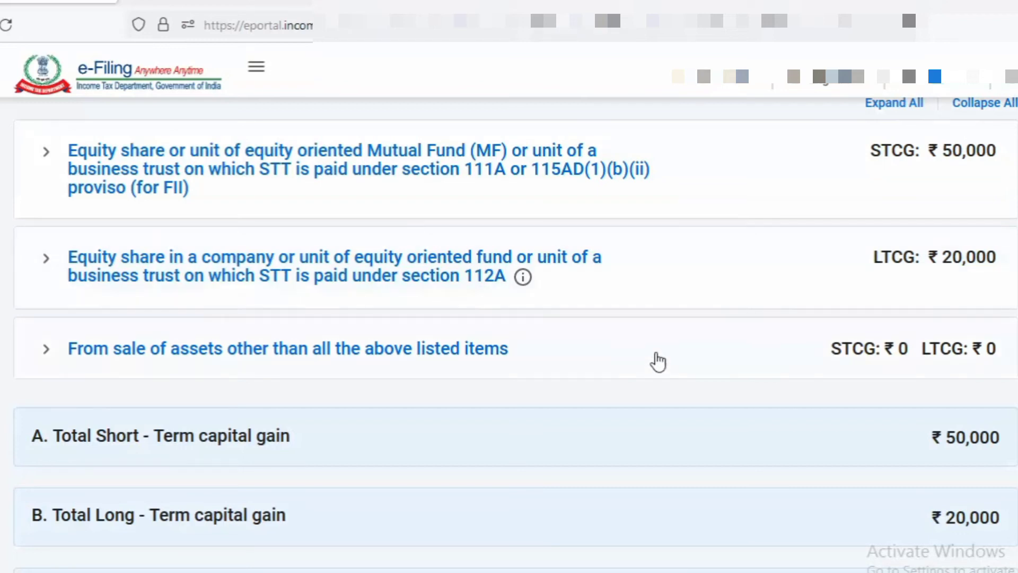
# - Start adding details for the sale of assets other than the listed items and select Short-Term Capital Gain
pyautogui.click(403, 351)
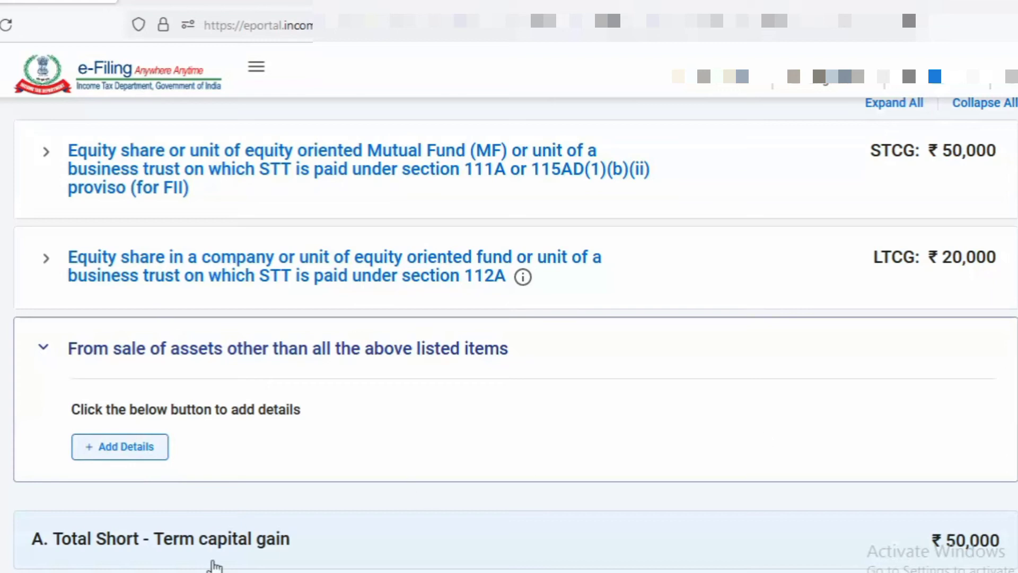
pyautogui.click(119, 447)
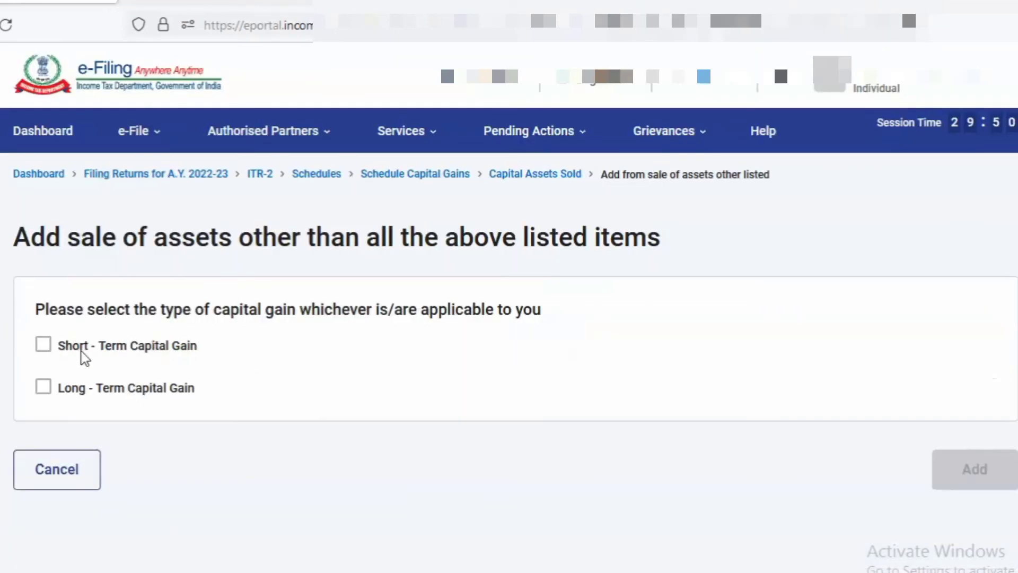
pyautogui.click(47, 353)
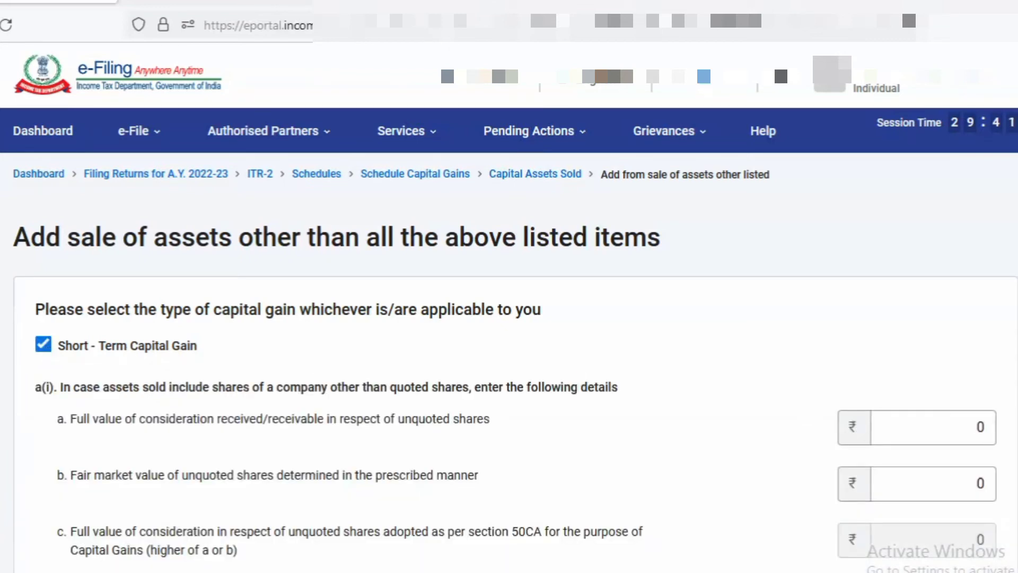
# - Set the short-term full value of consideration received for unquoted shares to 75000
pyautogui.scroll(-3, 745, 461)
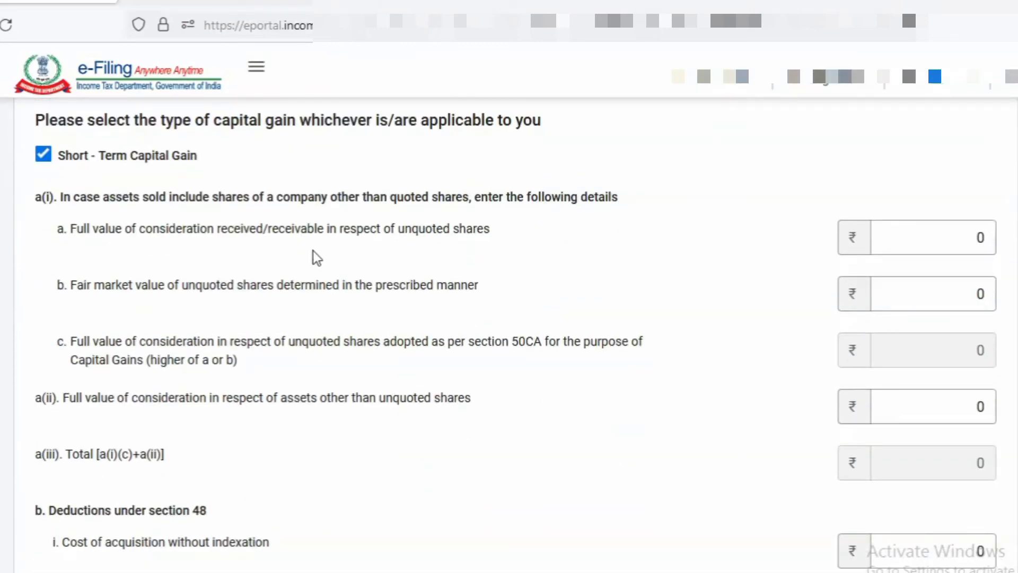
pyautogui.click(978, 232)
pyautogui.press('BackSpace')
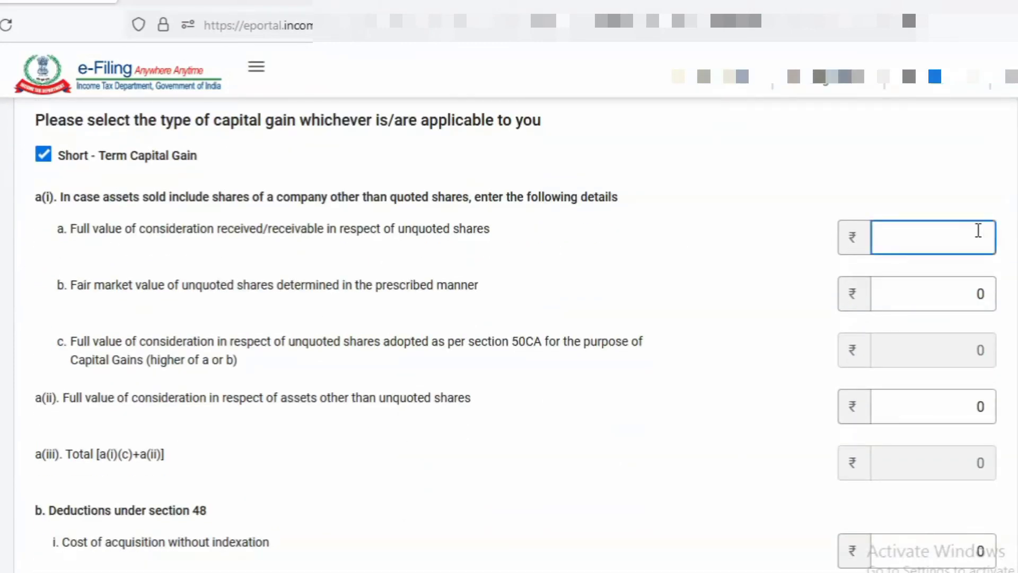
pyautogui.write('75000')
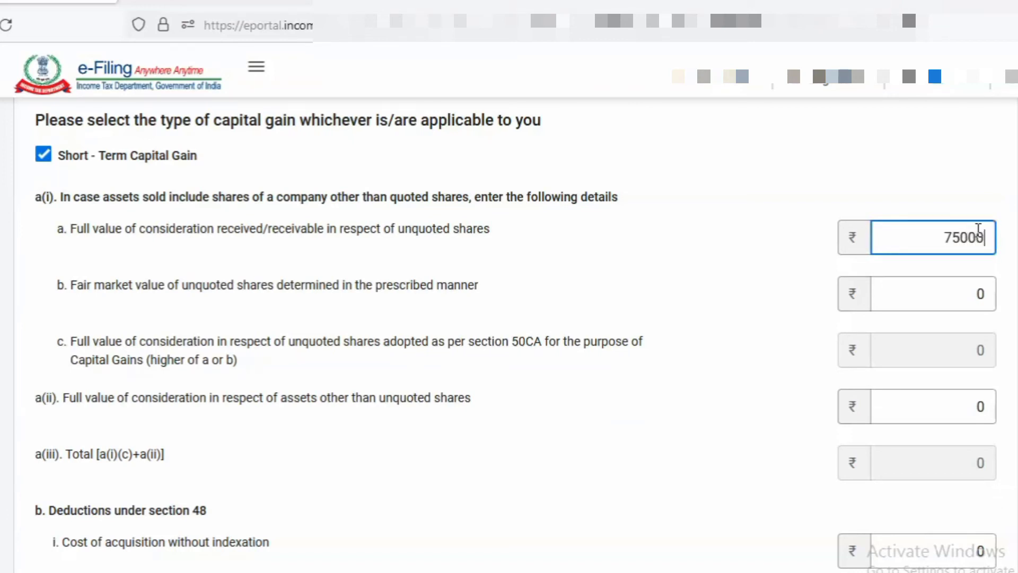
pyautogui.click(1011, 266)
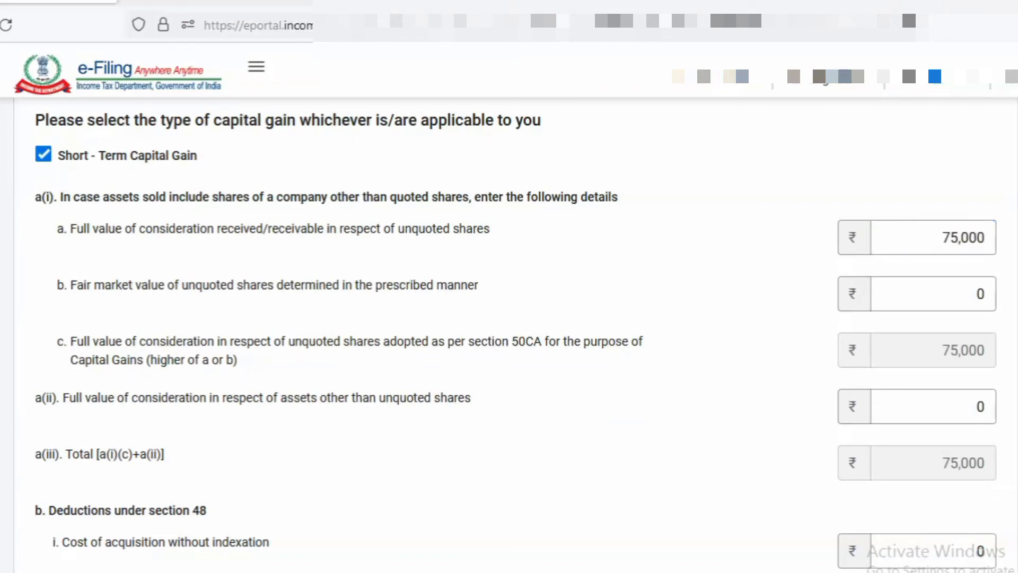
# - Set the short-term cost of acquisition without indexation to 60000 under the section 48 deductions
pyautogui.click(941, 549)
pyautogui.press('BackSpace')
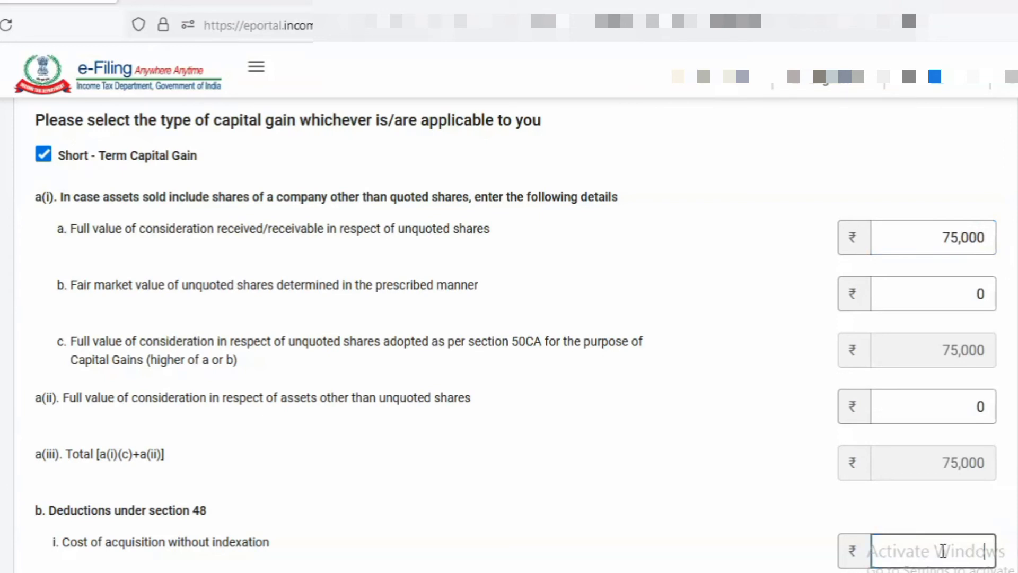
pyautogui.write('60000')
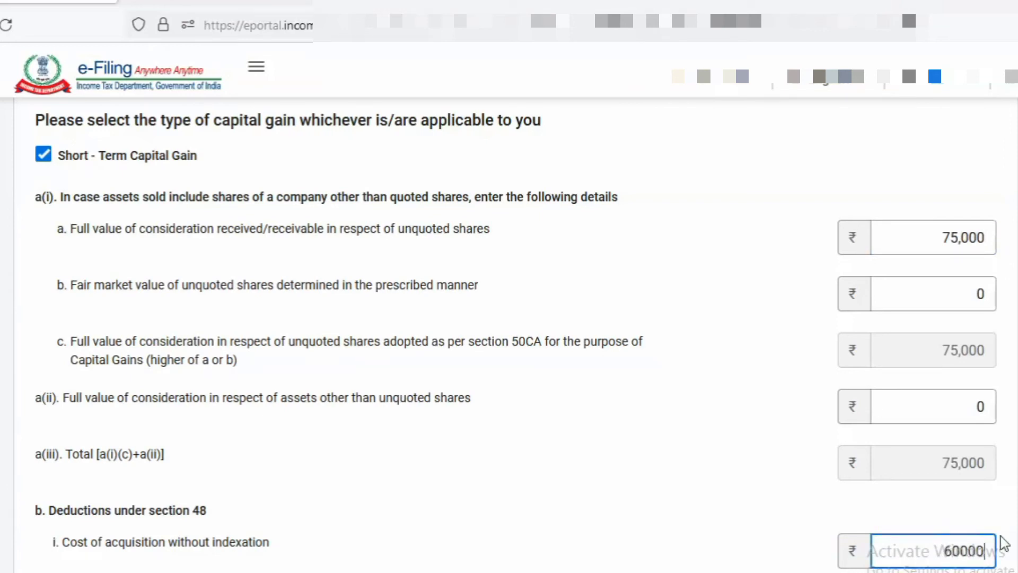
pyautogui.scroll(-9, 509, 318)
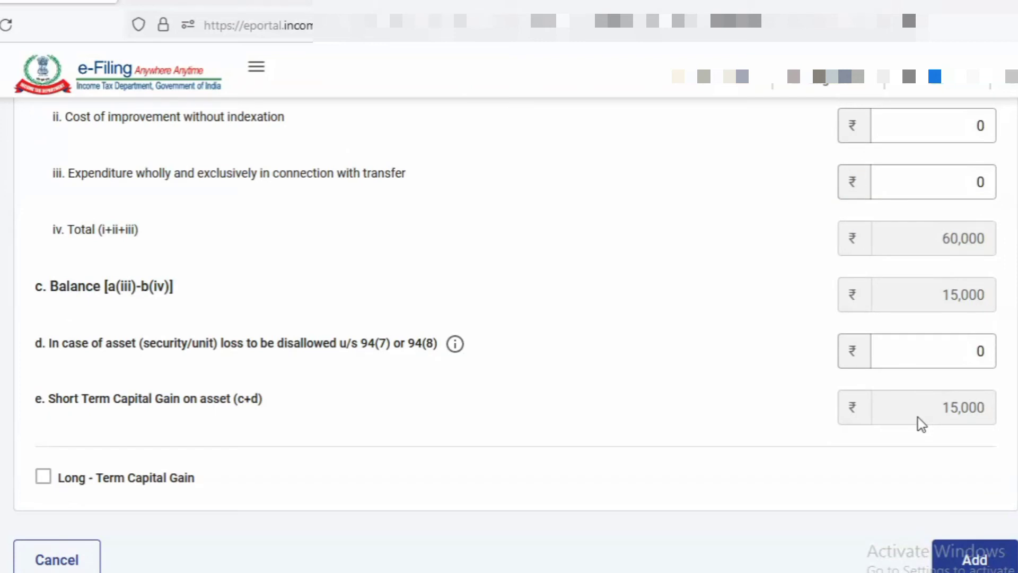
# - Include Long-Term Capital Gain and set its full value of consideration received for unquoted shares to 250000
pyautogui.scroll(-1, 520, 440)
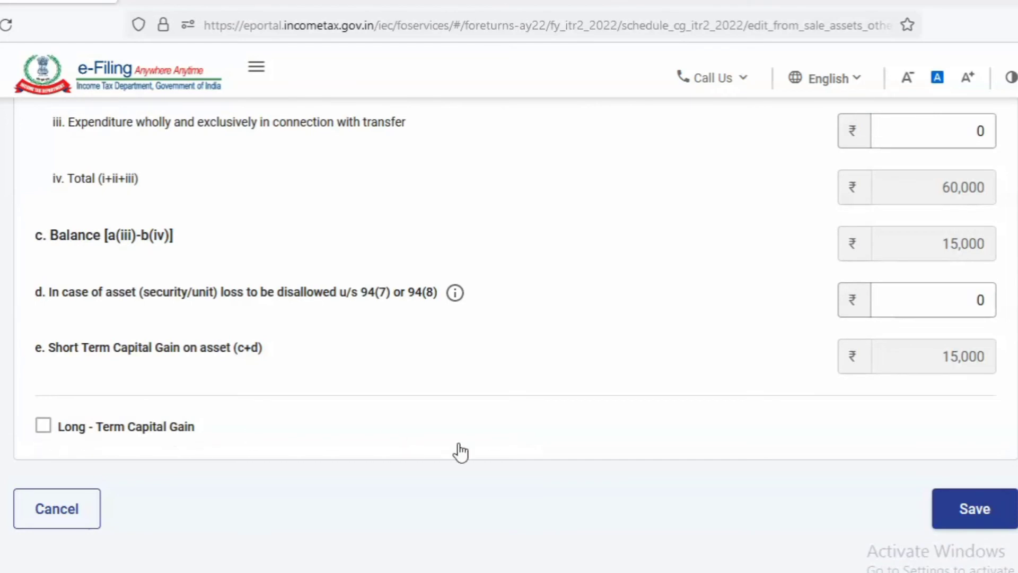
pyautogui.click(459, 444)
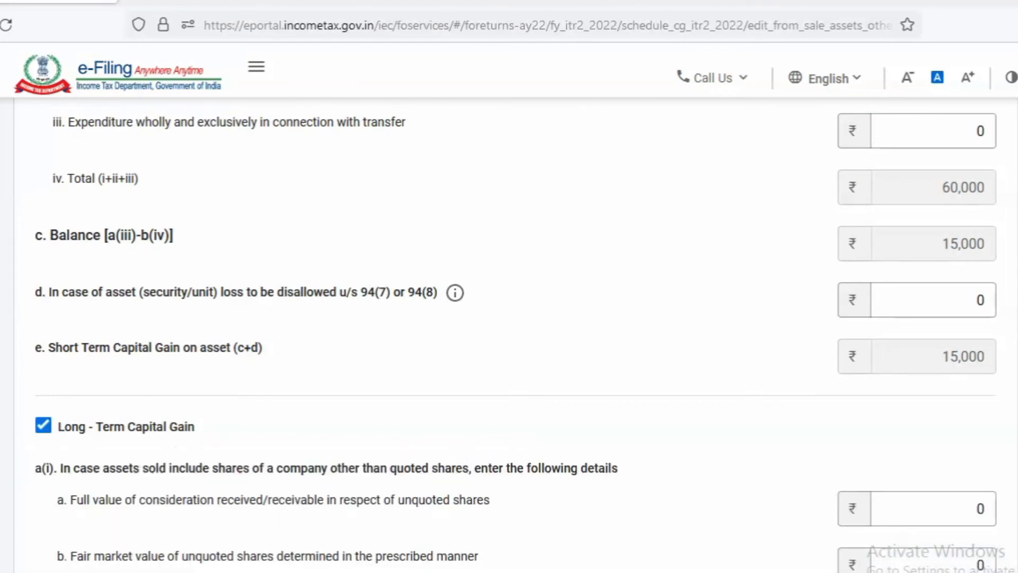
pyautogui.scroll(-4, 892, 439)
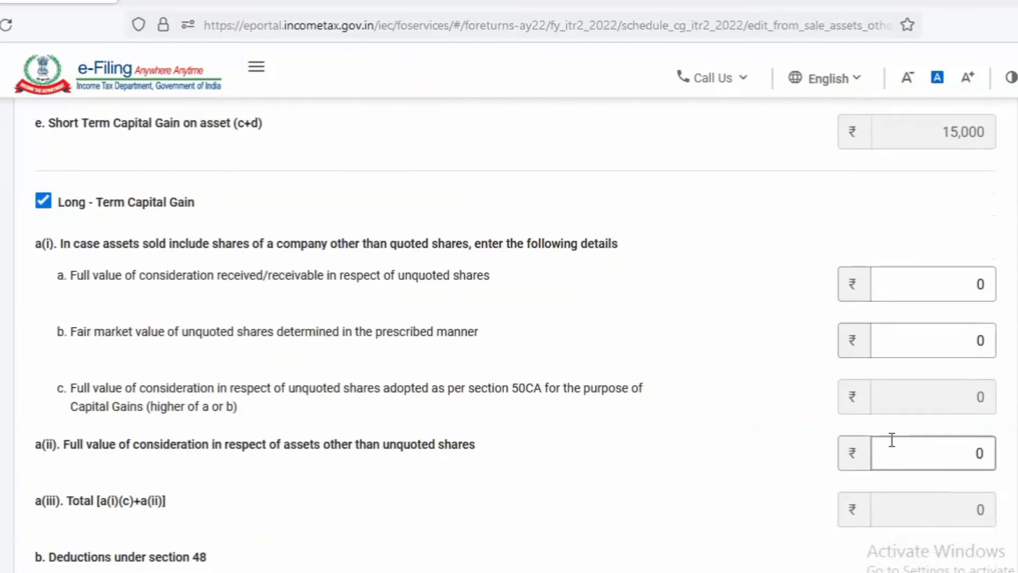
pyautogui.click(993, 278)
pyautogui.press('BackSpace')
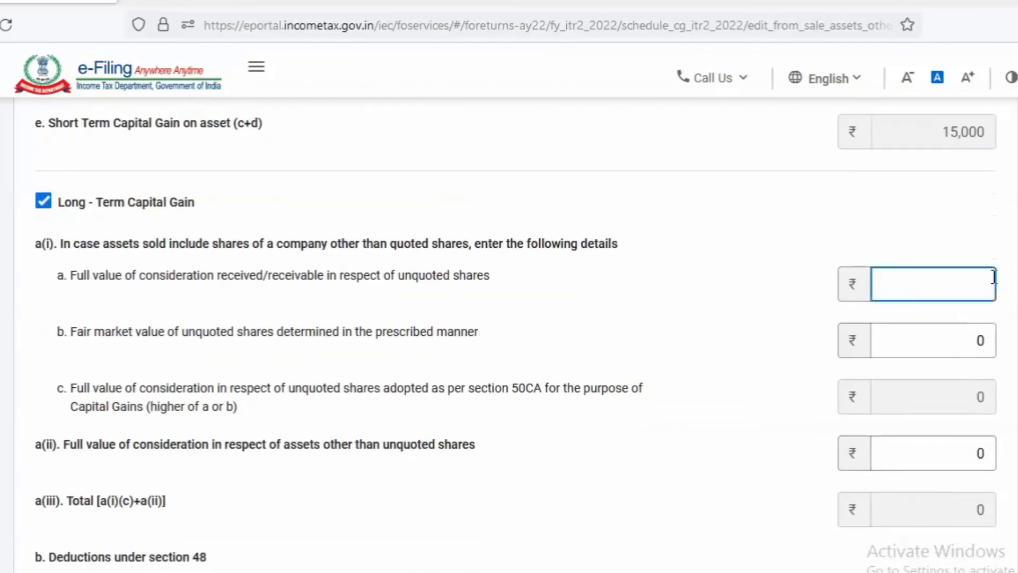
pyautogui.write('250000')
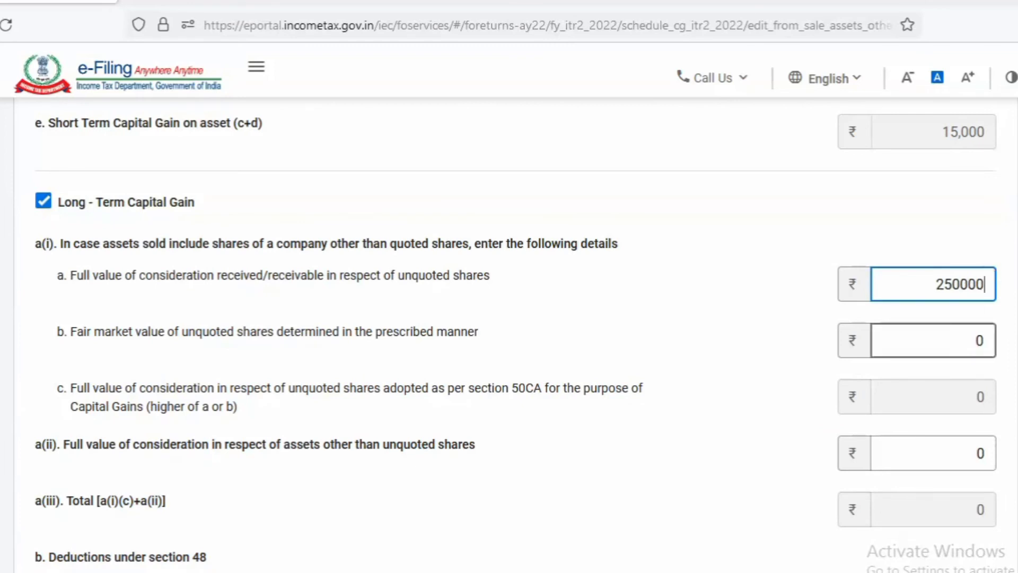
pyautogui.click(971, 342)
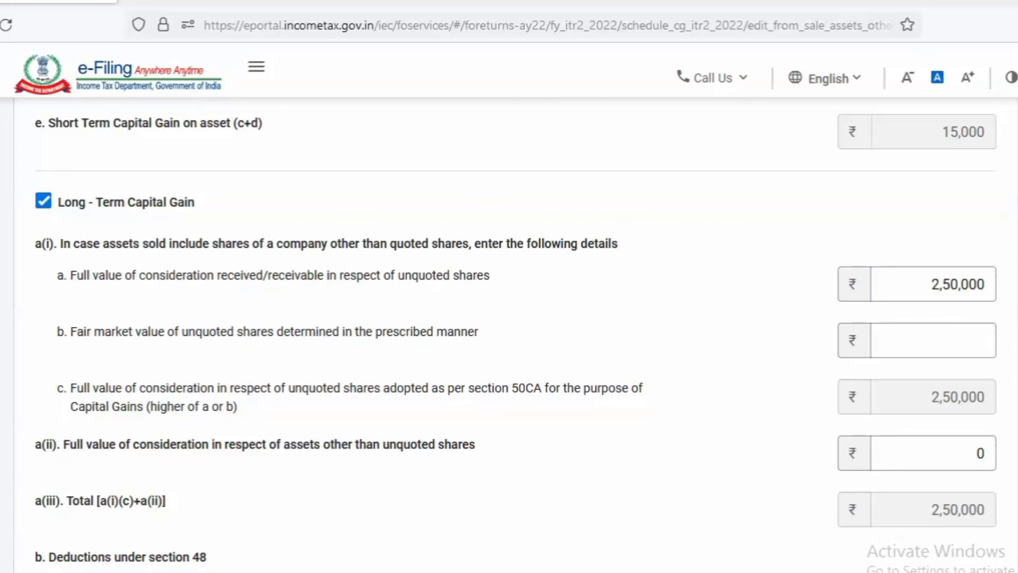
# - Look up the indexed acquisition cost in the EZTax calculator and set the long-term cost of acquisition with indexation to 226429
pyautogui.scroll(-5, 642, 416)
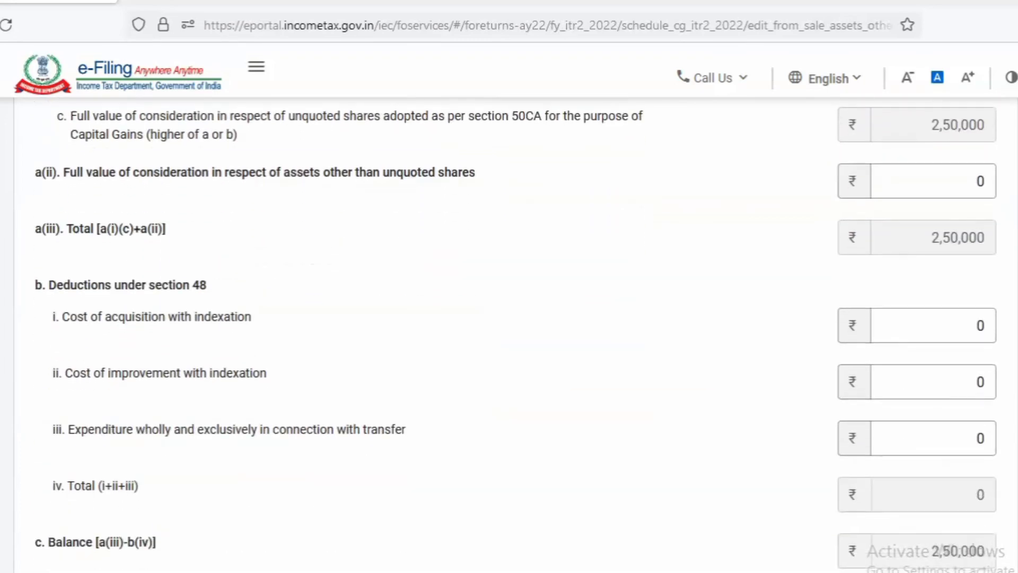
pyautogui.click(146, 282)
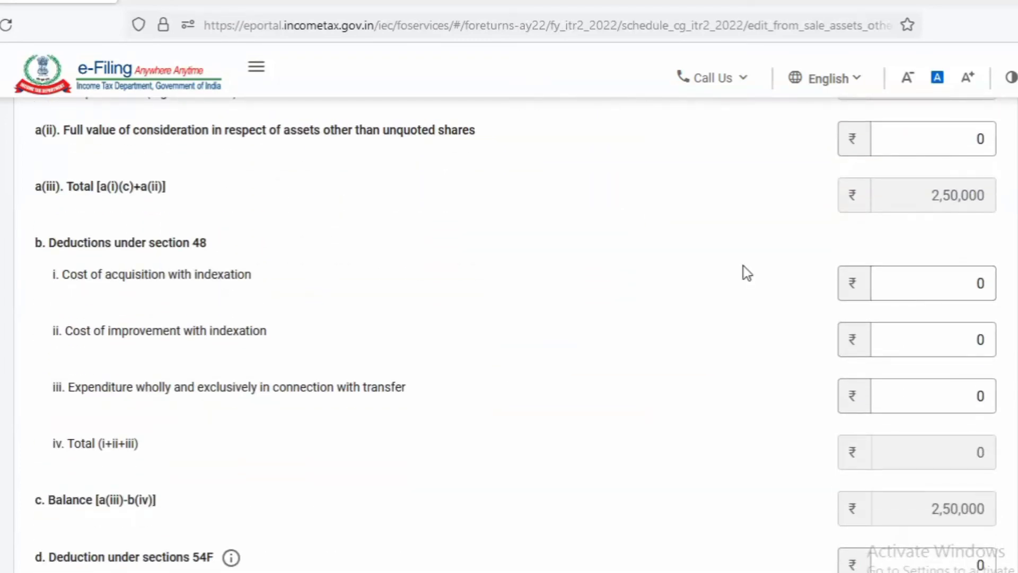
pyautogui.click(951, 271)
pyautogui.click(993, 278)
pyautogui.press('BackSpace')
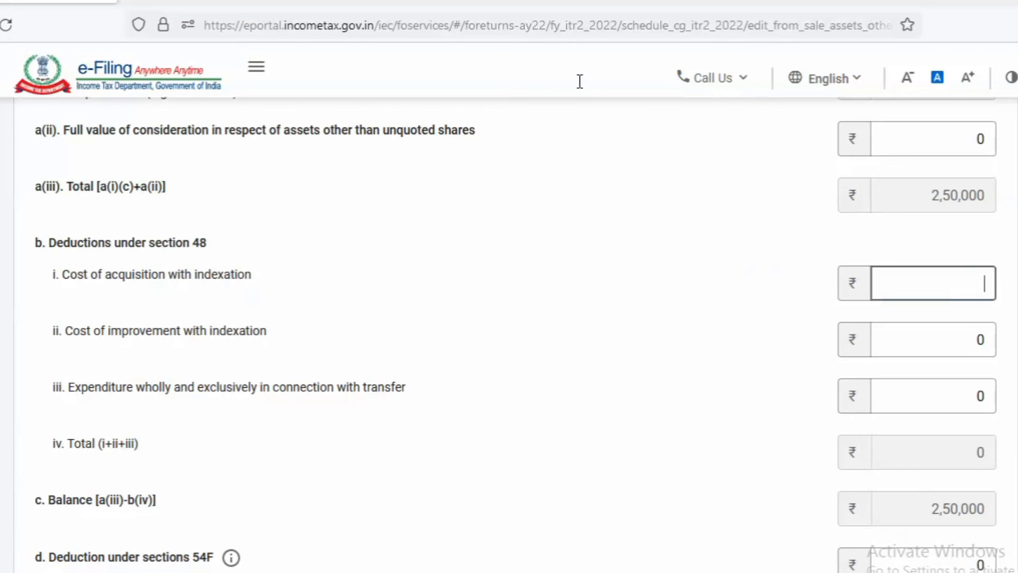
pyautogui.click(445, 2)
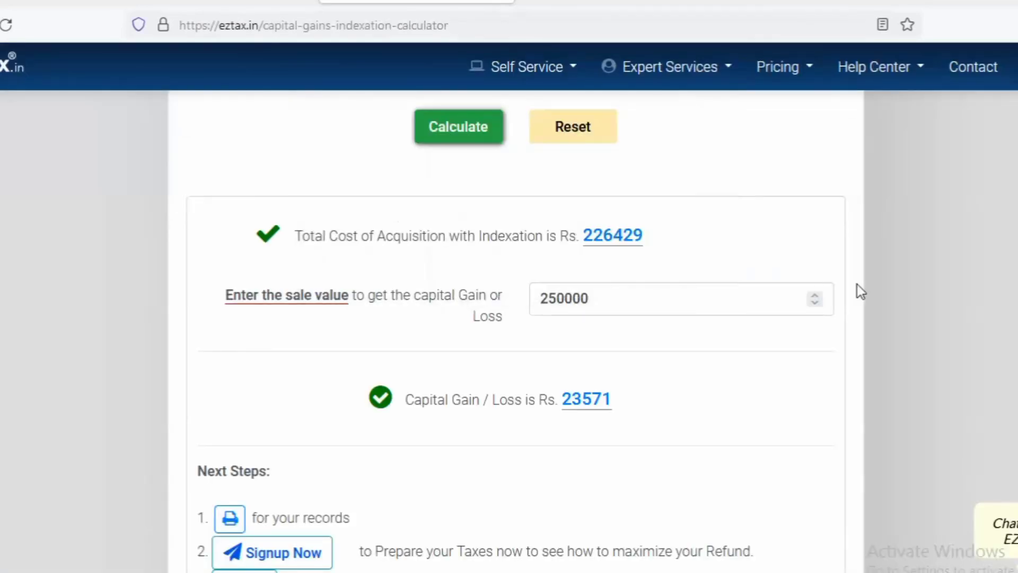
pyautogui.click(52, 2)
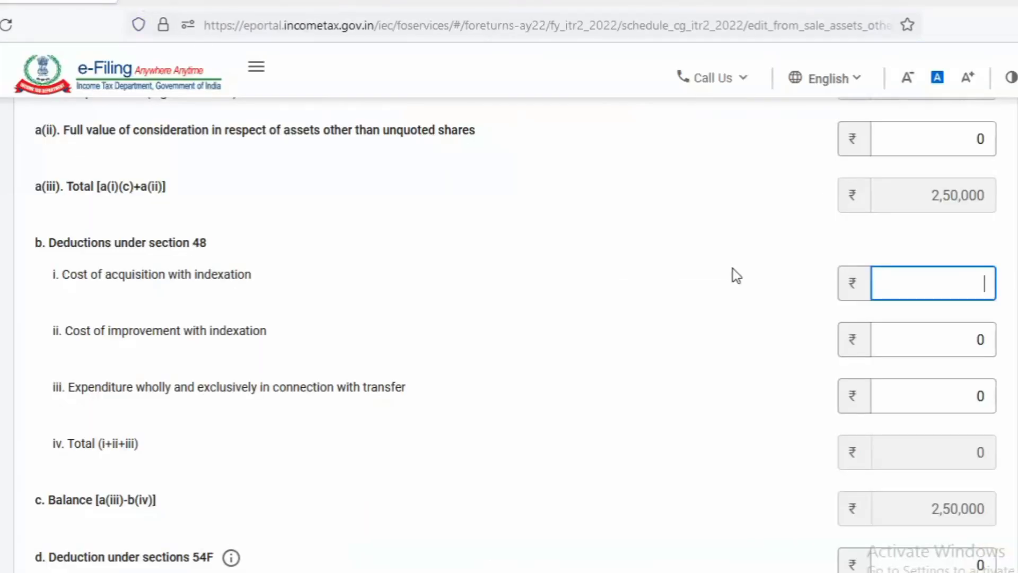
pyautogui.write('226429')
pyautogui.press('Tab')
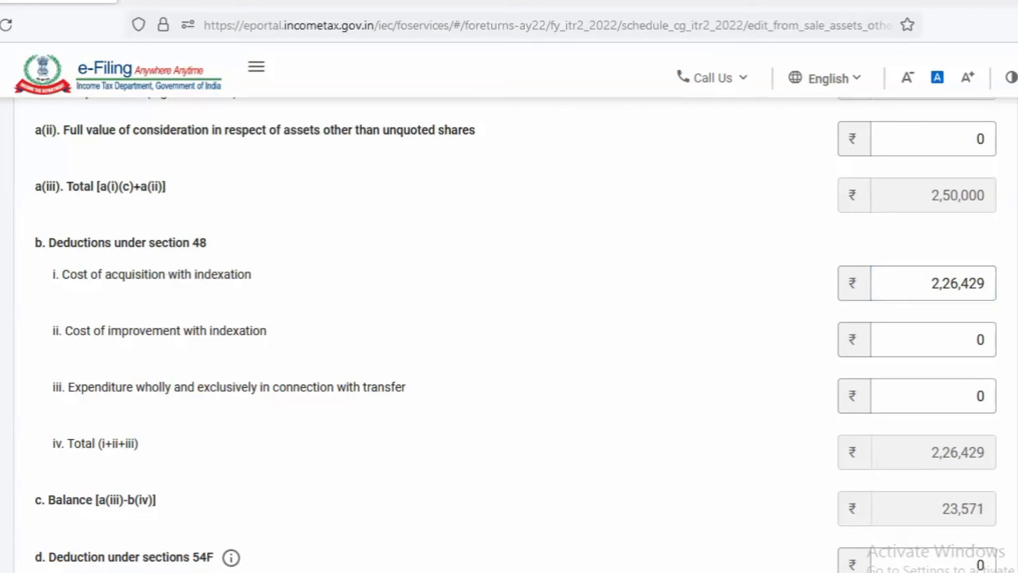
# - Save the other-assets sale details and review the short-term and long-term totals in Schedule Capital Gains
pyautogui.scroll(-4, 509, 319)
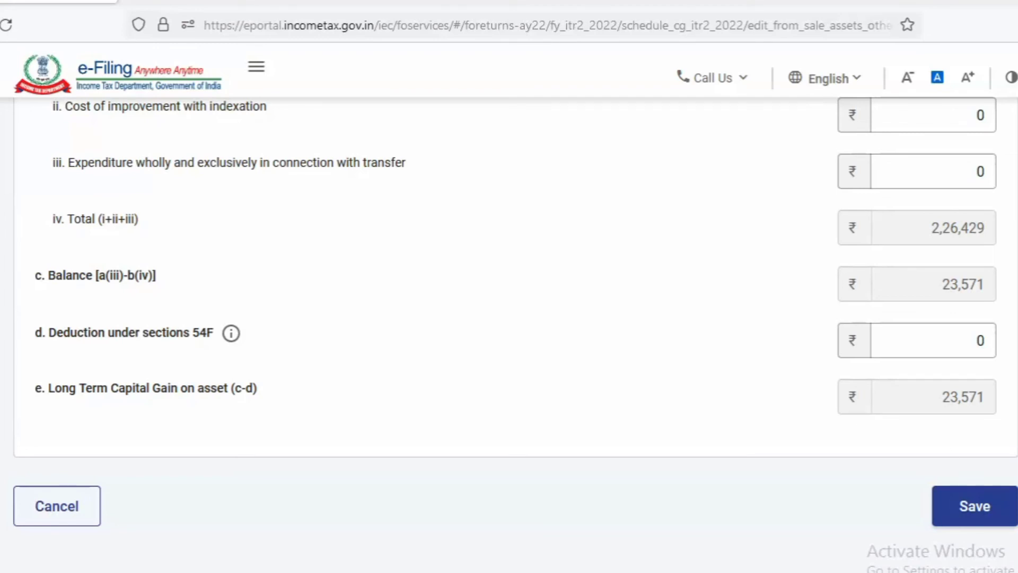
pyautogui.click(980, 520)
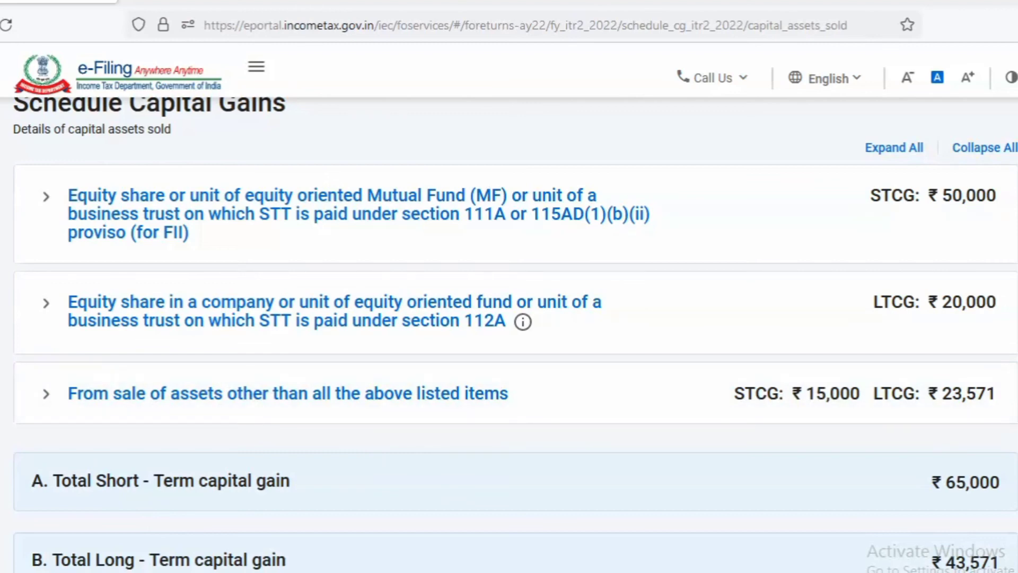
pyautogui.scroll(-3, 516, 334)
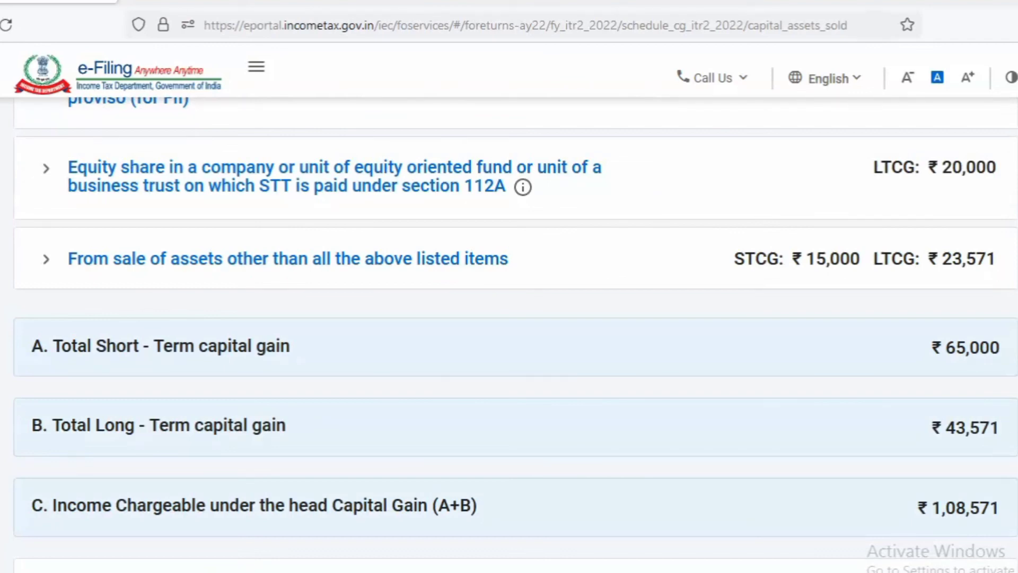
# - Open Information about accrual/receipt of capital gain in Schedule Capital Gains and examine its period-wise fields for each short-term and long-term gain type
pyautogui.scroll(4, 516, 334)
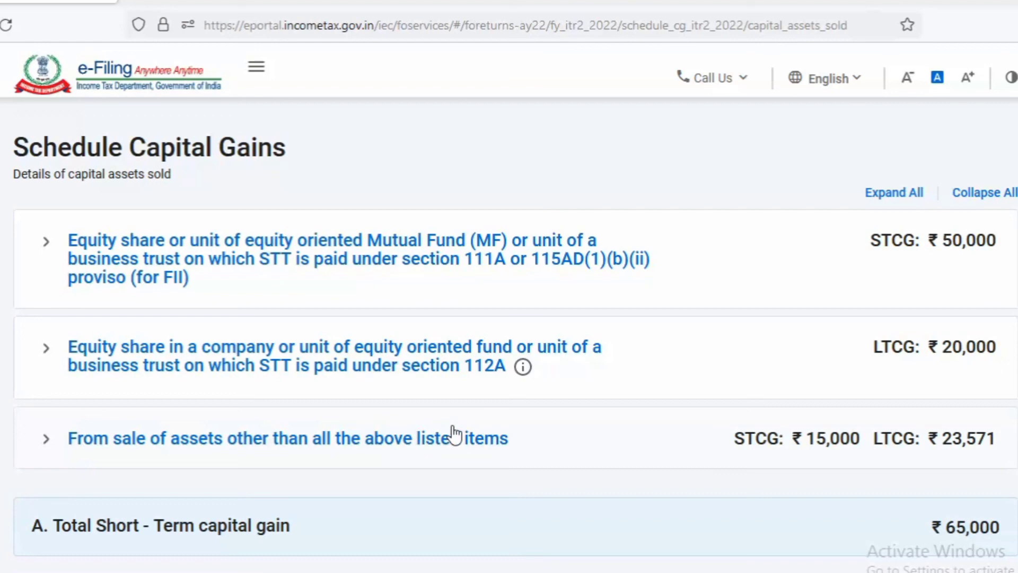
pyautogui.scroll(-10, 455, 432)
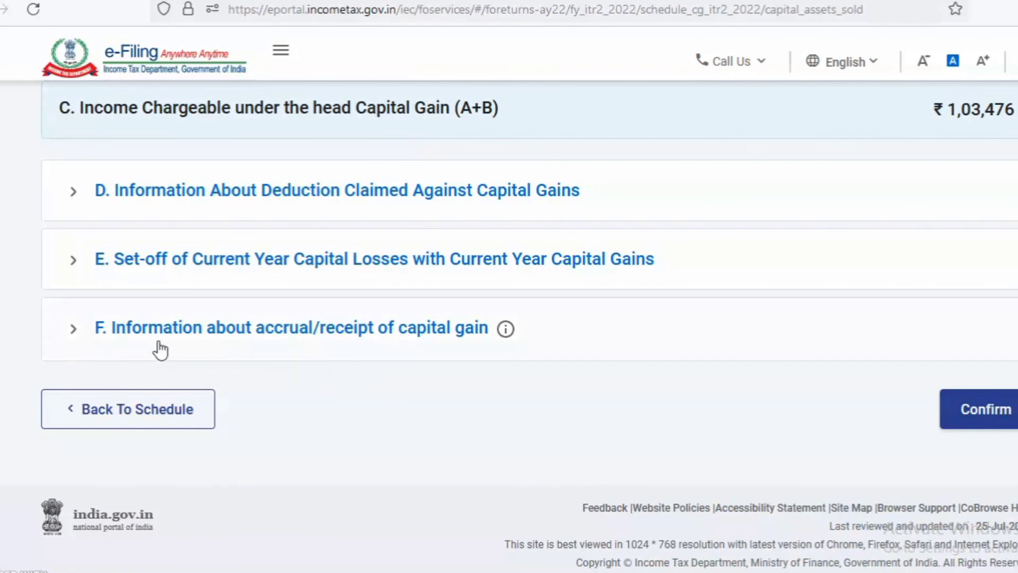
pyautogui.click(337, 330)
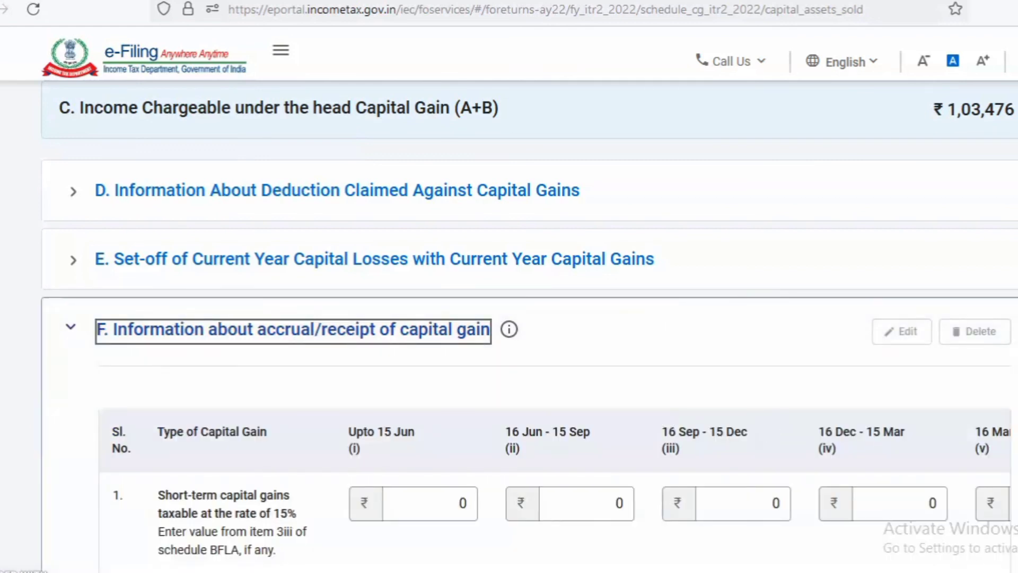
pyautogui.scroll(-2, 495, 484)
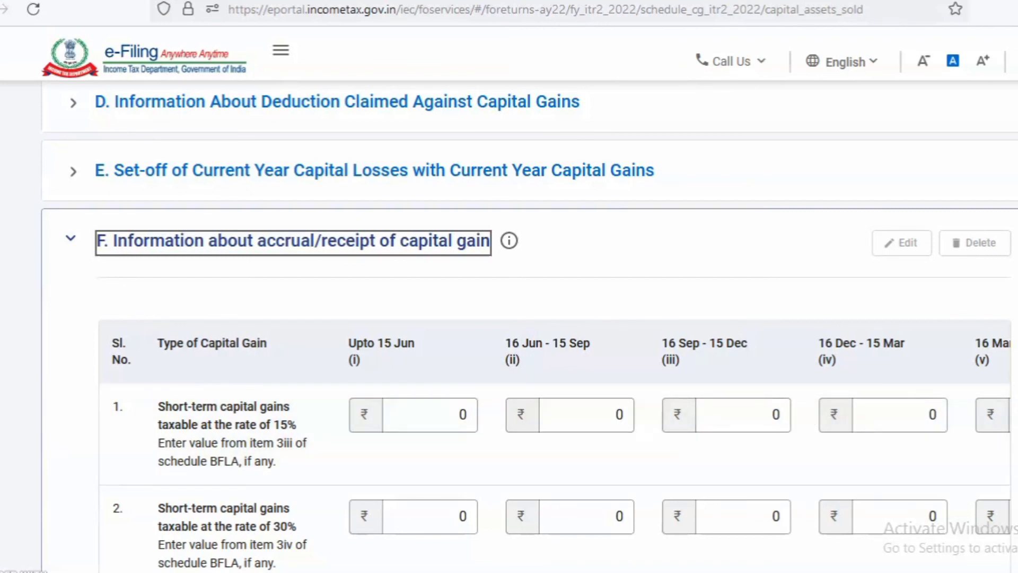
pyautogui.scroll(-10, 529, 327)
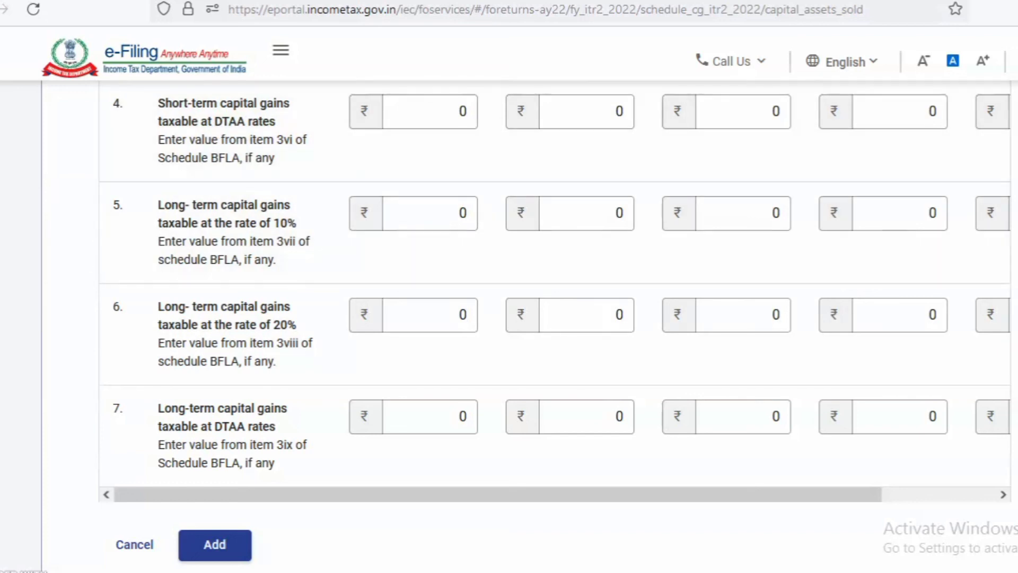
pyautogui.scroll(3, 555, 322)
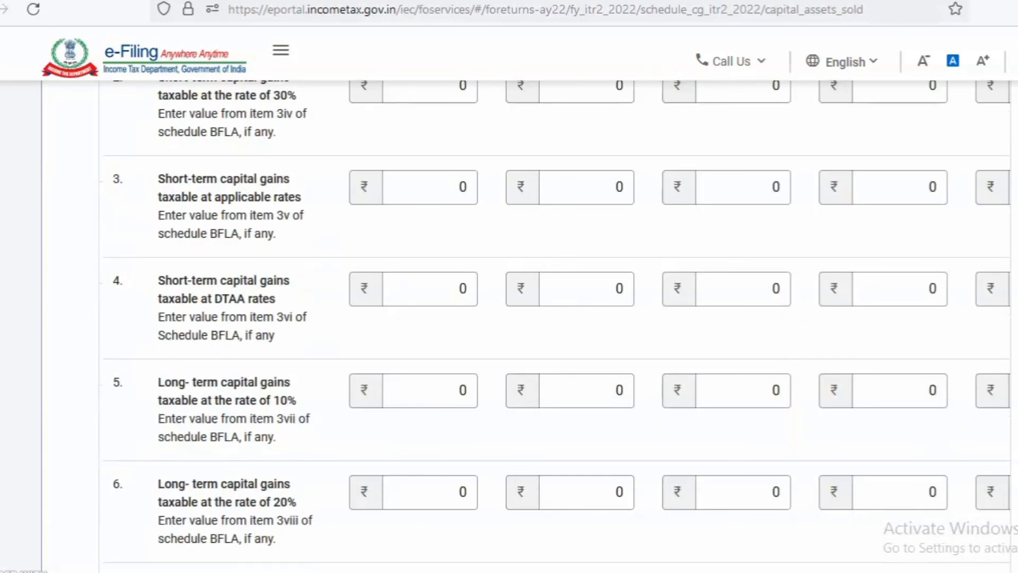
pyautogui.scroll(-7, 556, 322)
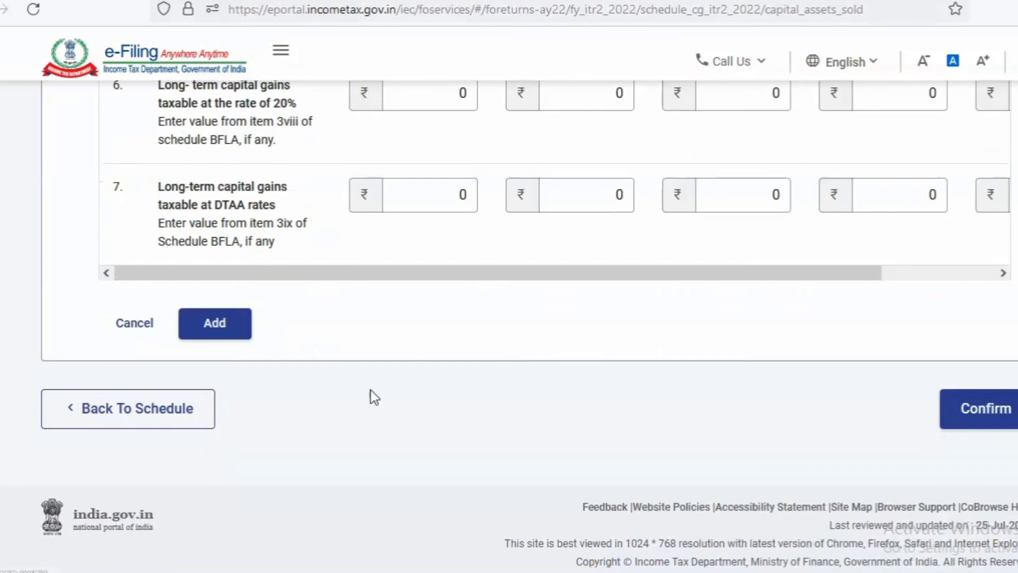